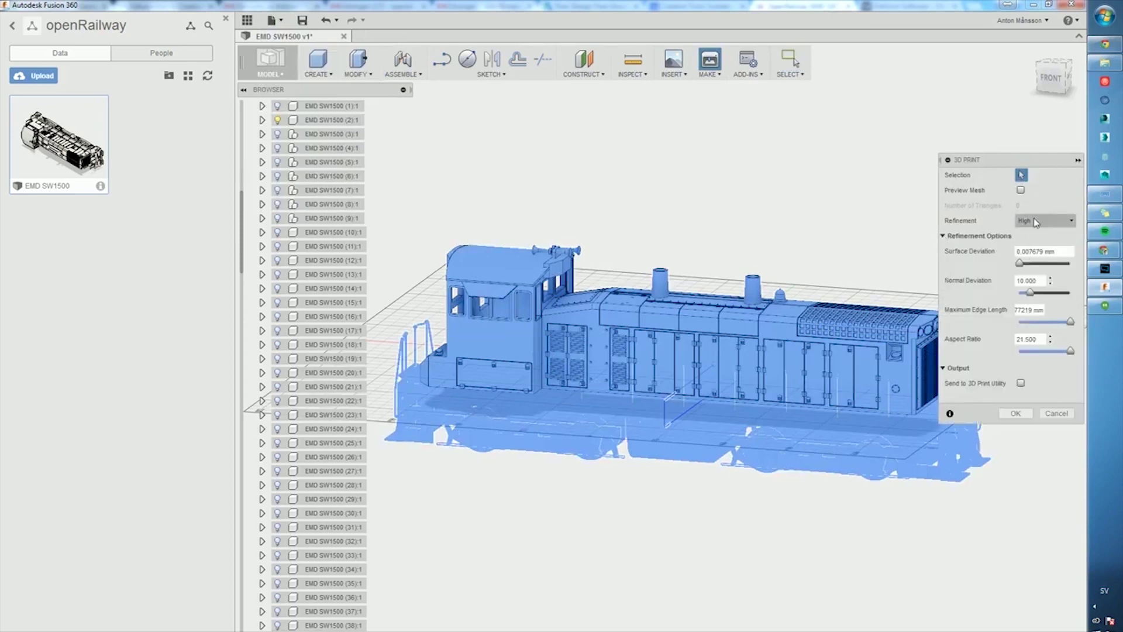
Set the locomotive's 3D print mesh refinement to Medium and confirm the STL output
{"action": "left_click", "coordinate": [1034, 224]}
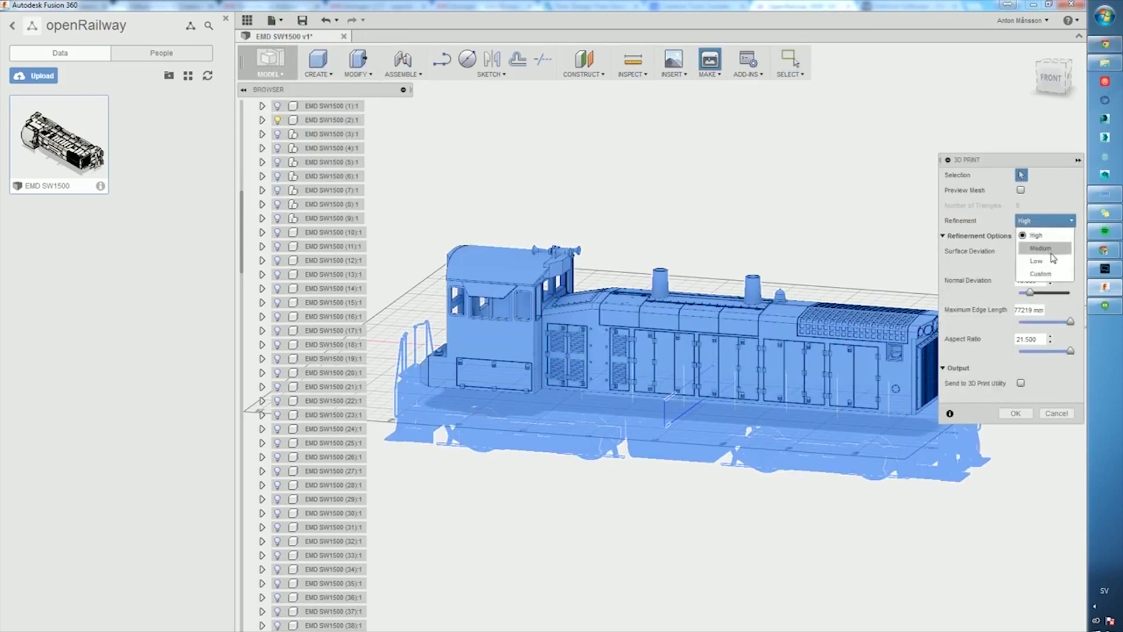
{"action": "left_click", "coordinate": [1041, 234]}
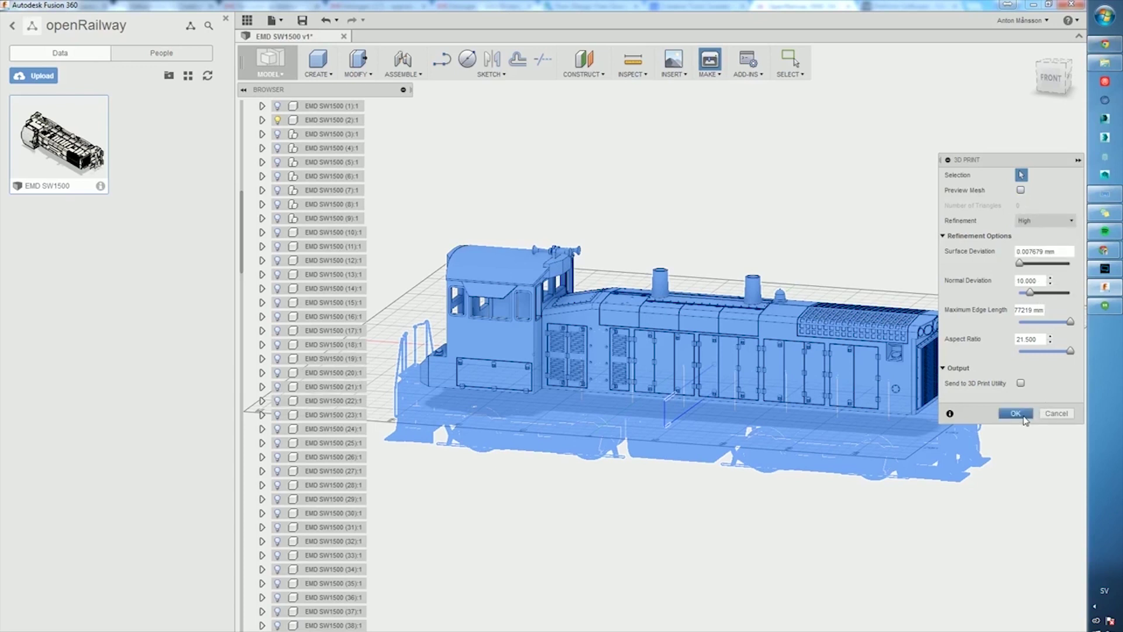
{"action": "left_click", "coordinate": [1041, 220]}
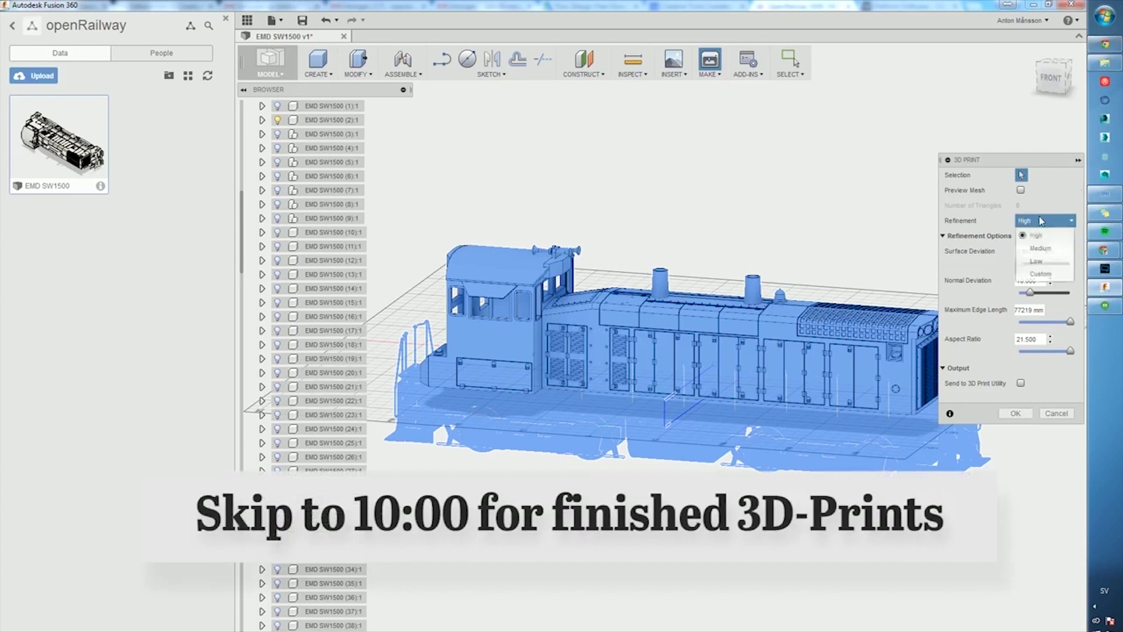
{"action": "left_click", "coordinate": [1041, 249]}
{"action": "left_click", "coordinate": [1016, 413]}
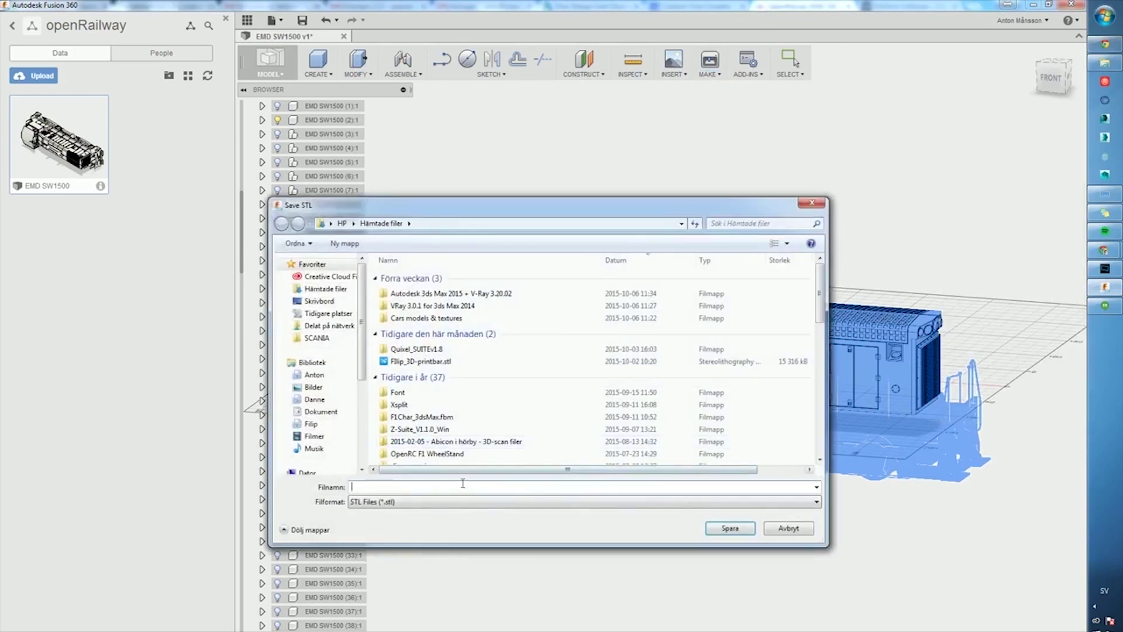
Save the exported STL file as openRail in the Hämtade filer folder
{"action": "type", "text": "o"}
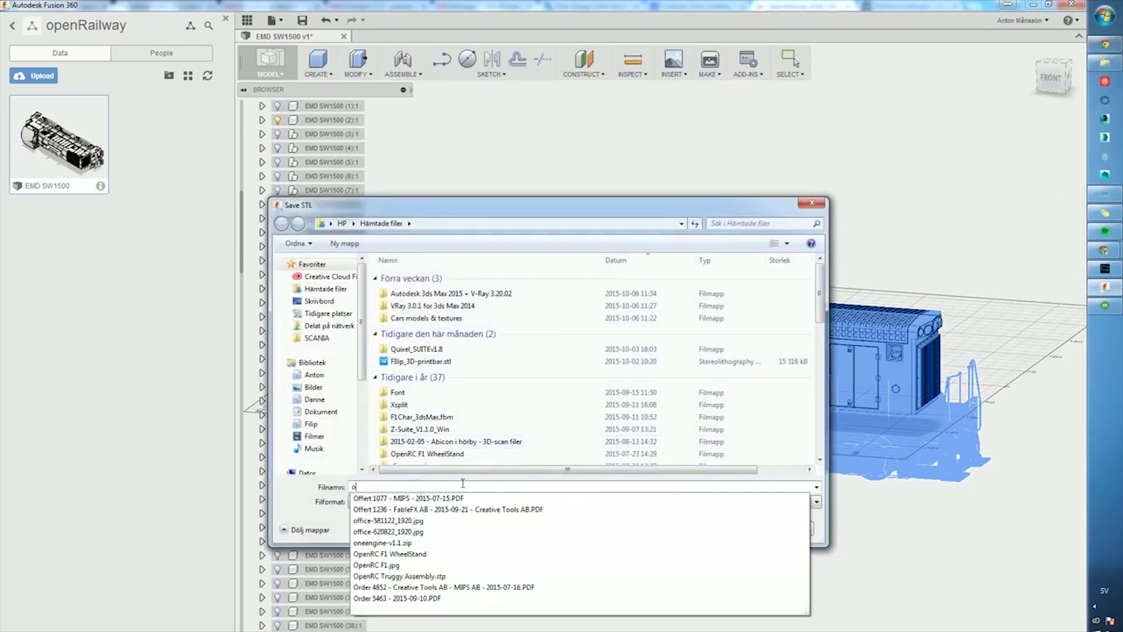
{"action": "type", "text": "penRail"}
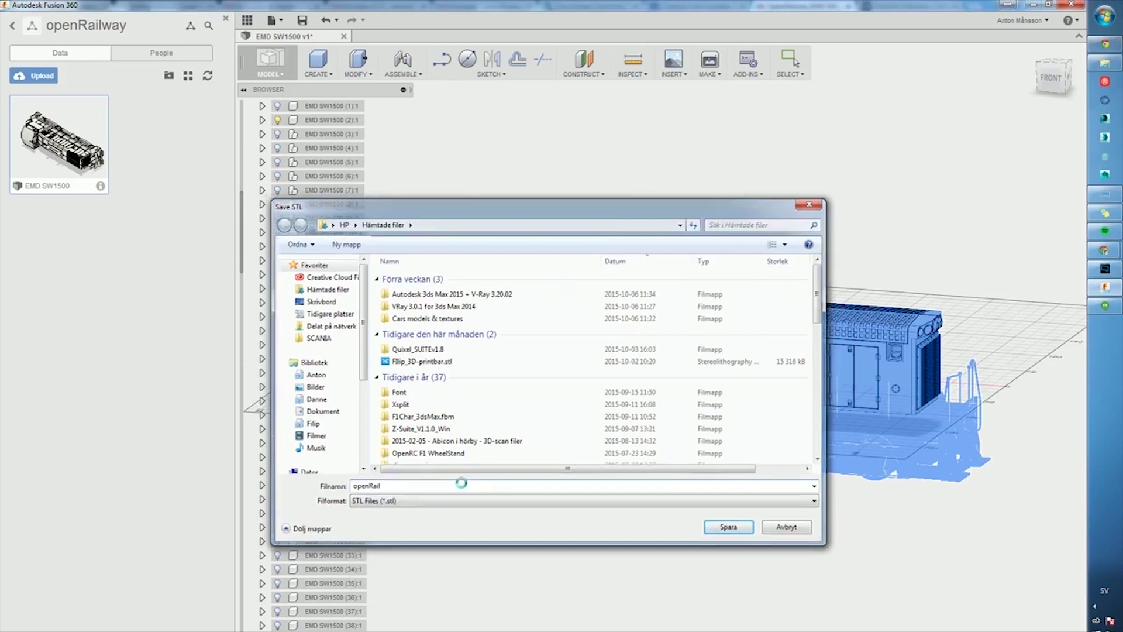
{"action": "key", "text": "Return"}
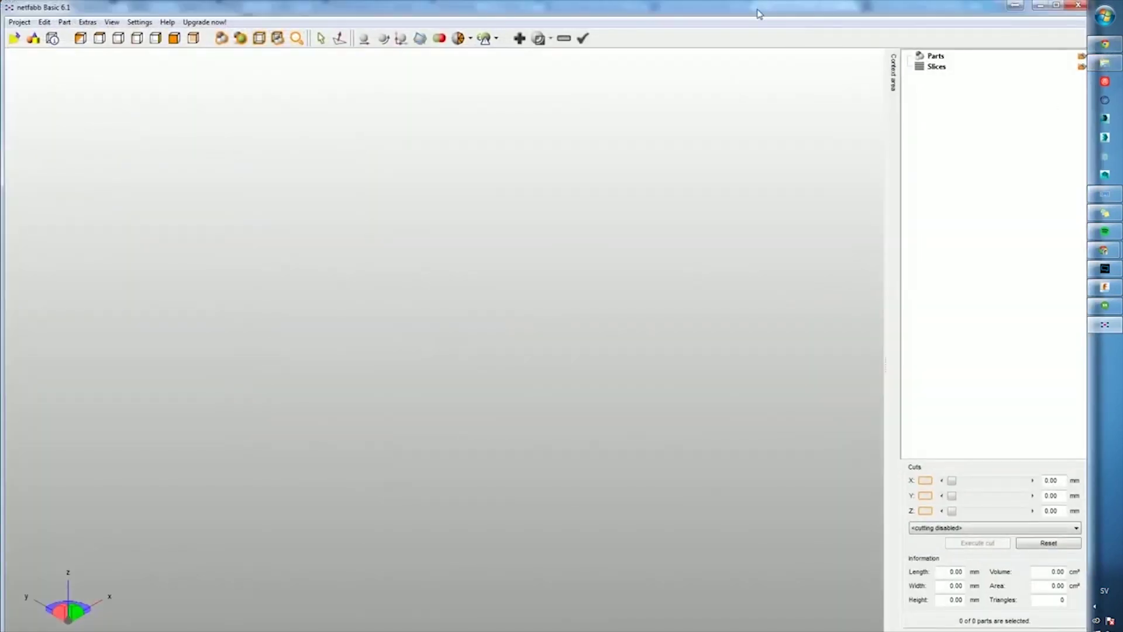
Switch to netfabb Basic, maximize its window and add openRail.stl from the Hämtade filer folder as a part
{"action": "left_click", "coordinate": [1057, 4]}
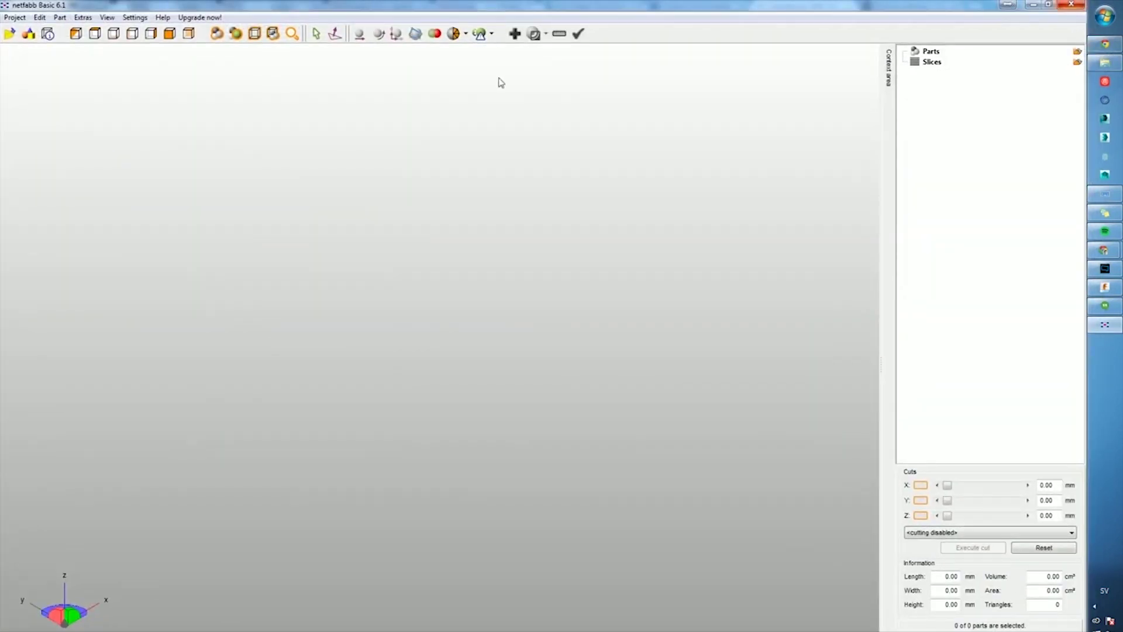
{"action": "left_click", "coordinate": [40, 21]}
{"action": "mouse_move", "coordinate": [61, 16]}
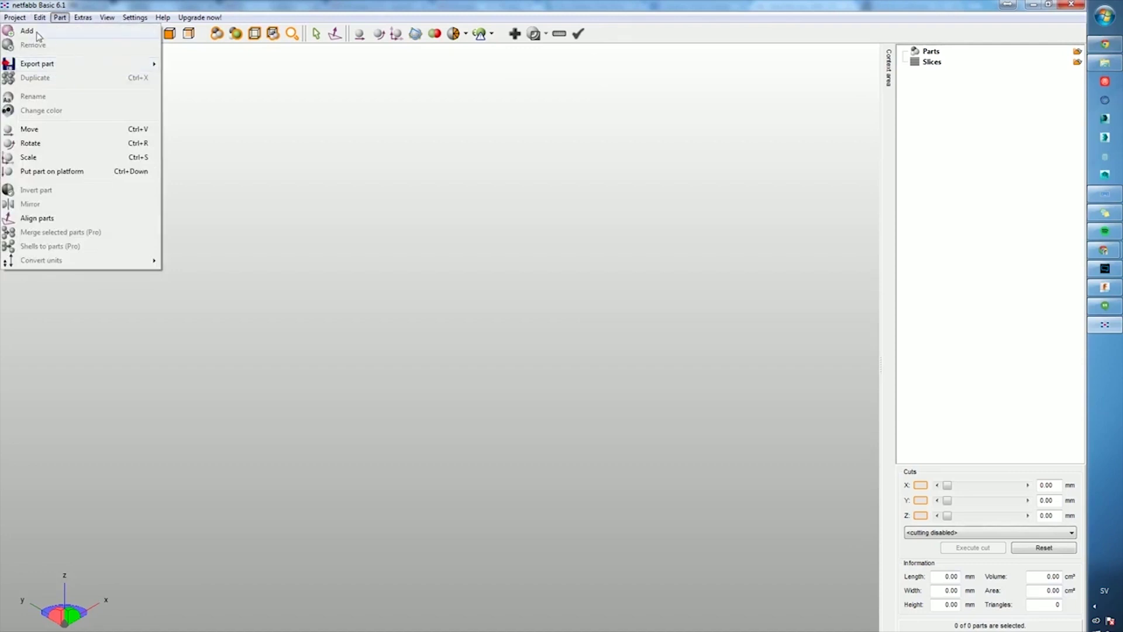
{"action": "left_click", "coordinate": [37, 36]}
{"action": "left_click", "coordinate": [67, 115]}
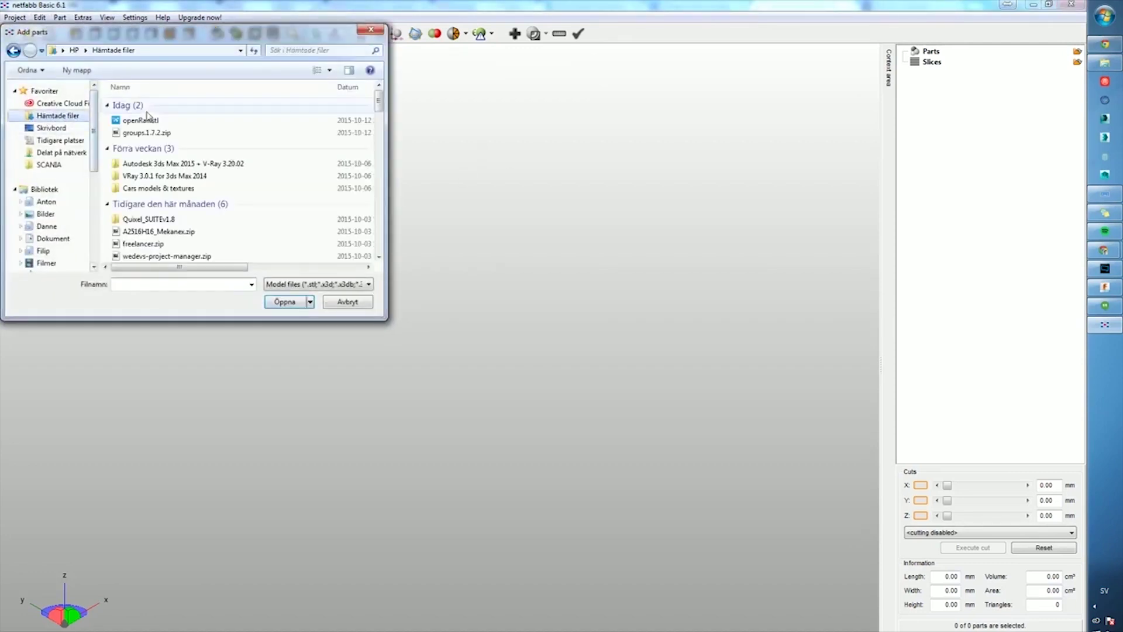
{"action": "double_click", "coordinate": [139, 121]}
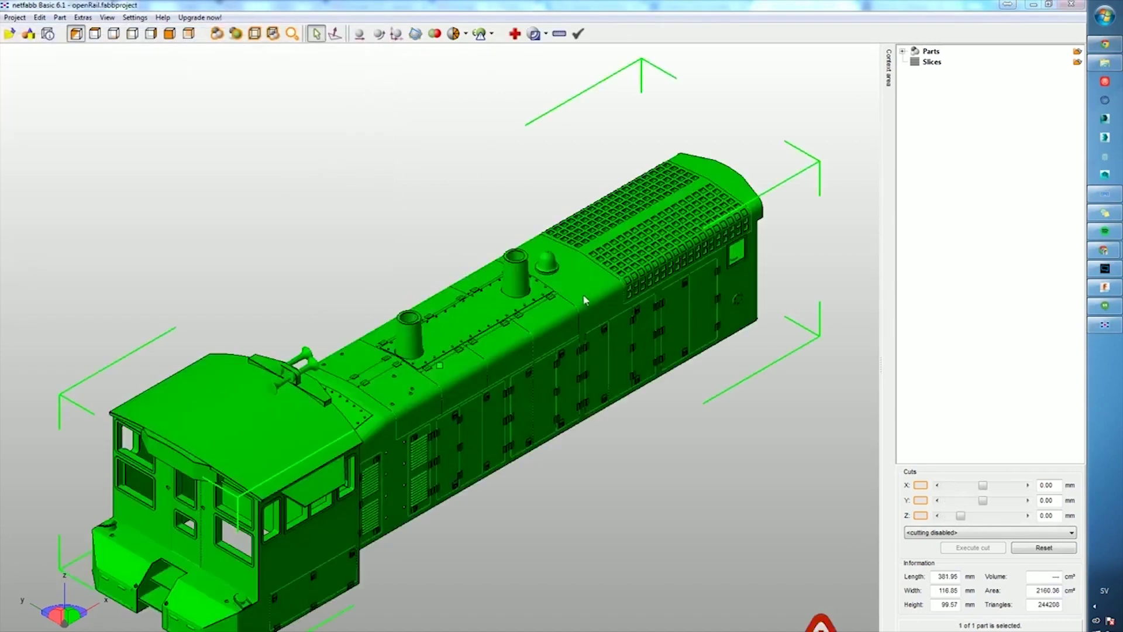
Start a repair on the openRail part, update its mesh statistics, and apply the repair so it replaces the old part
{"action": "scroll", "coordinate": [591, 335], "scroll_direction": "up", "scroll_amount": 5}
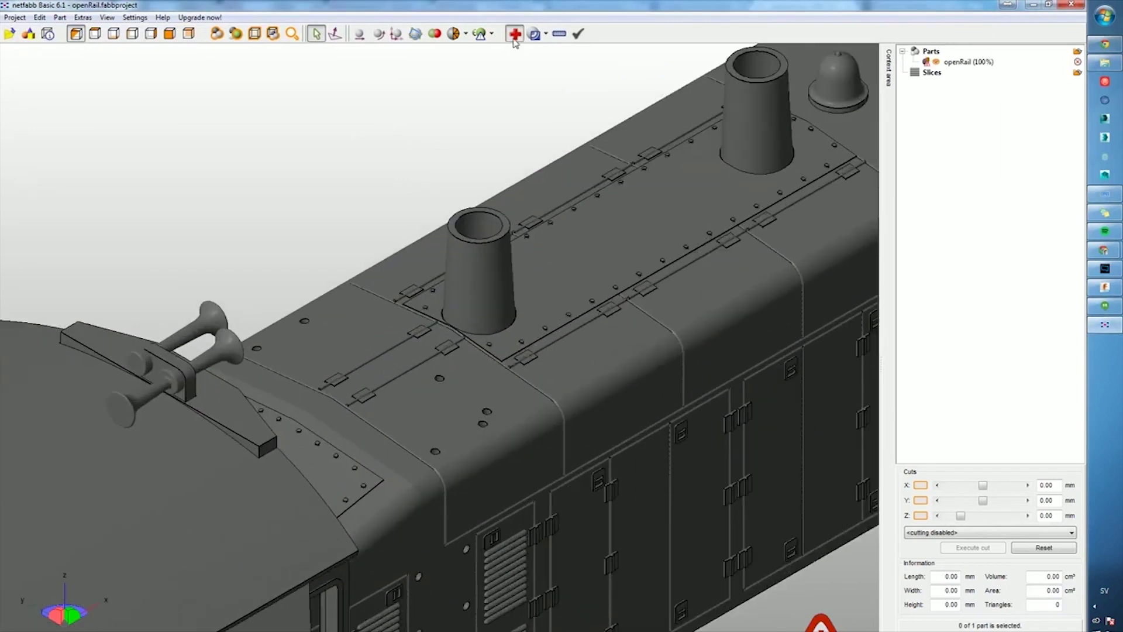
{"action": "left_click", "coordinate": [514, 35]}
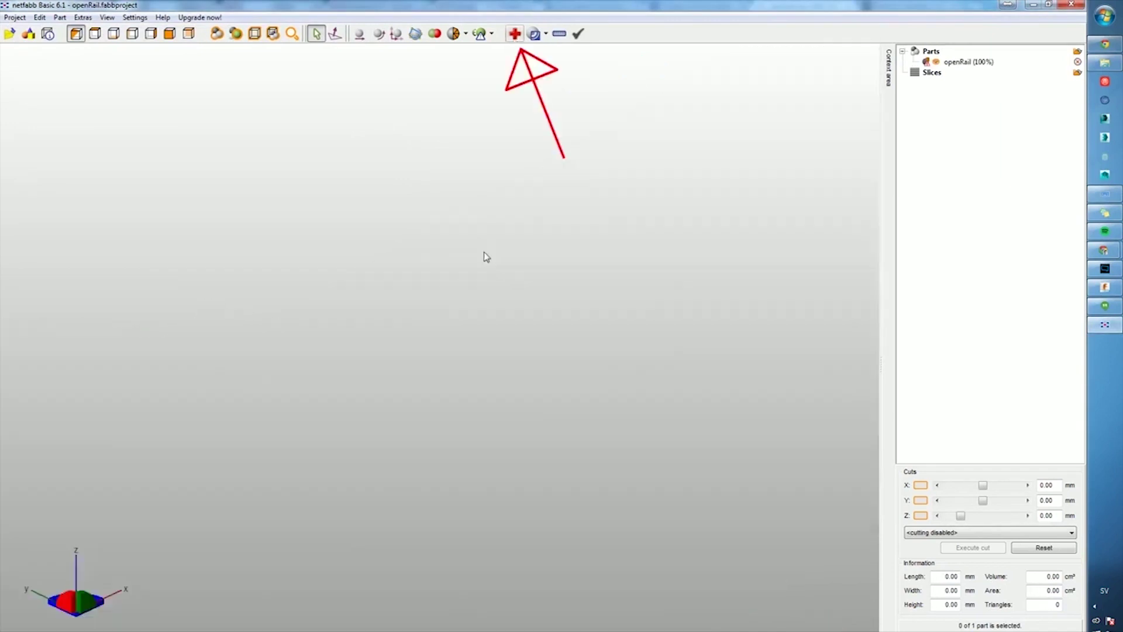
{"action": "right_click_drag", "start_coordinate": [550, 440], "coordinate": [523, 300]}
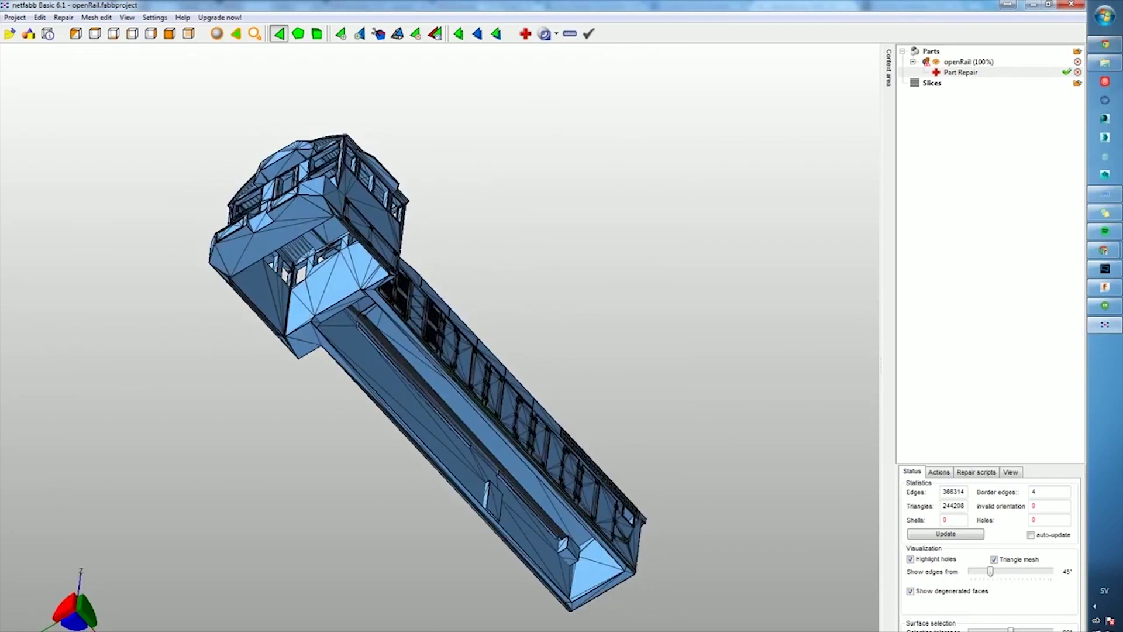
{"action": "left_click", "coordinate": [955, 535]}
{"action": "left_click", "coordinate": [1035, 630]}
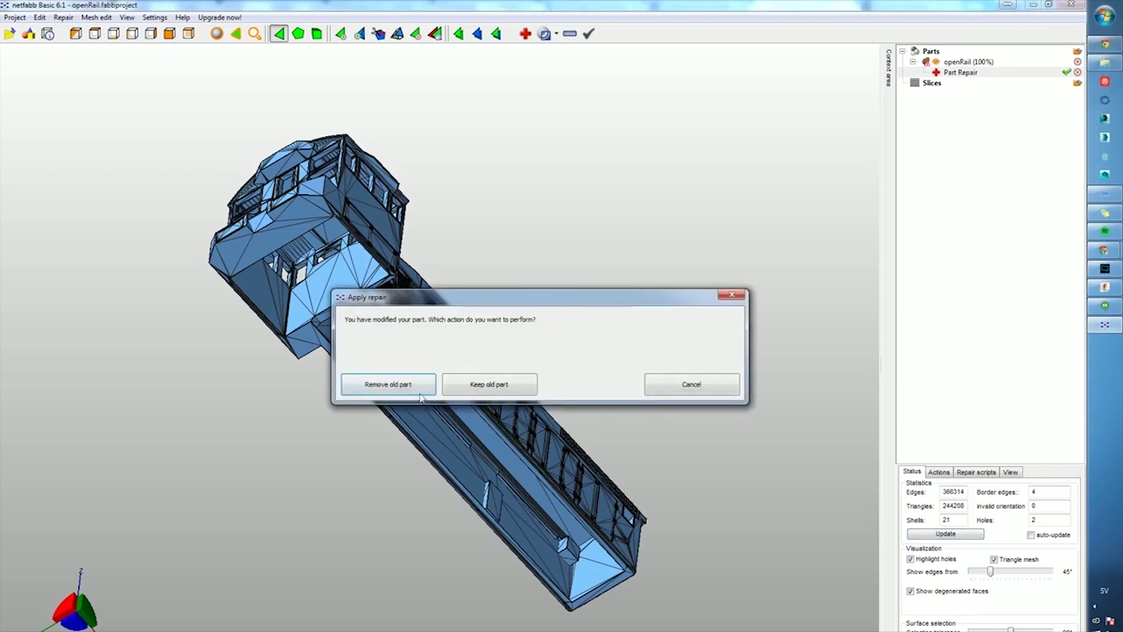
{"action": "left_click", "coordinate": [424, 393]}
Export the repaired locomotive part as an STL file named openRail_rep without optimizing it
{"action": "left_click", "coordinate": [83, 17]}
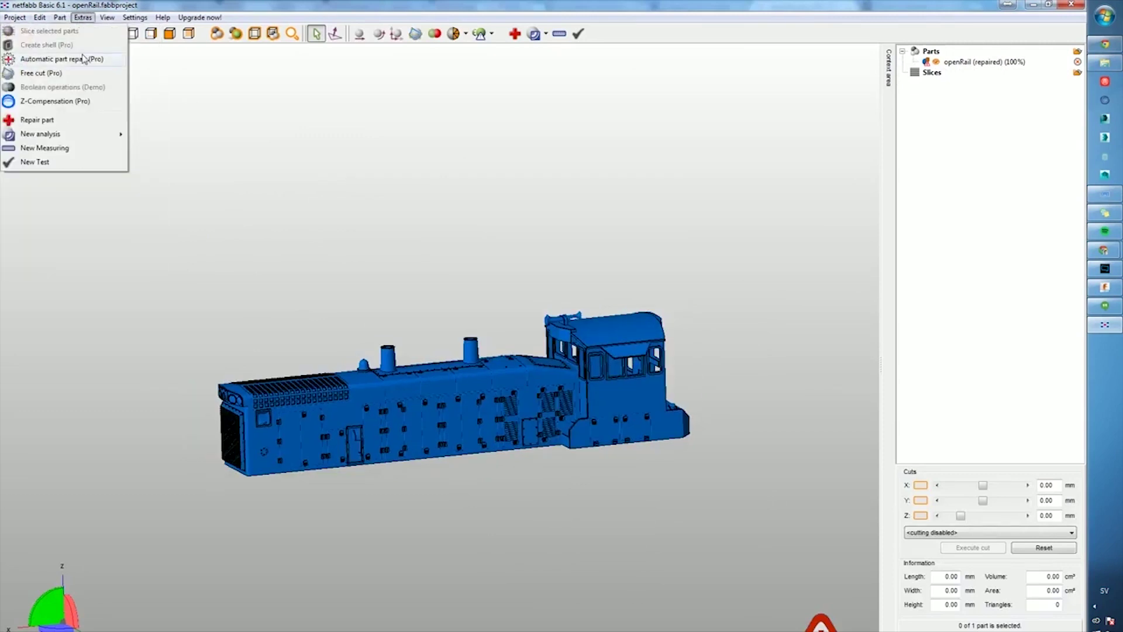
{"action": "left_click", "coordinate": [59, 17]}
{"action": "mouse_move", "coordinate": [87, 66]}
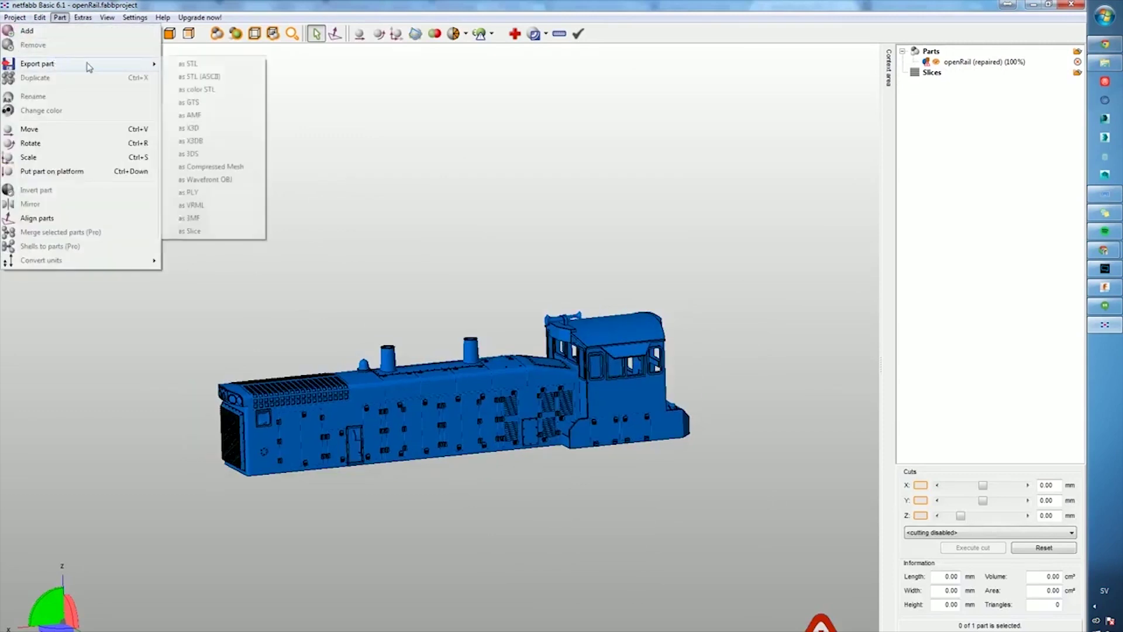
{"action": "left_click", "coordinate": [188, 64]}
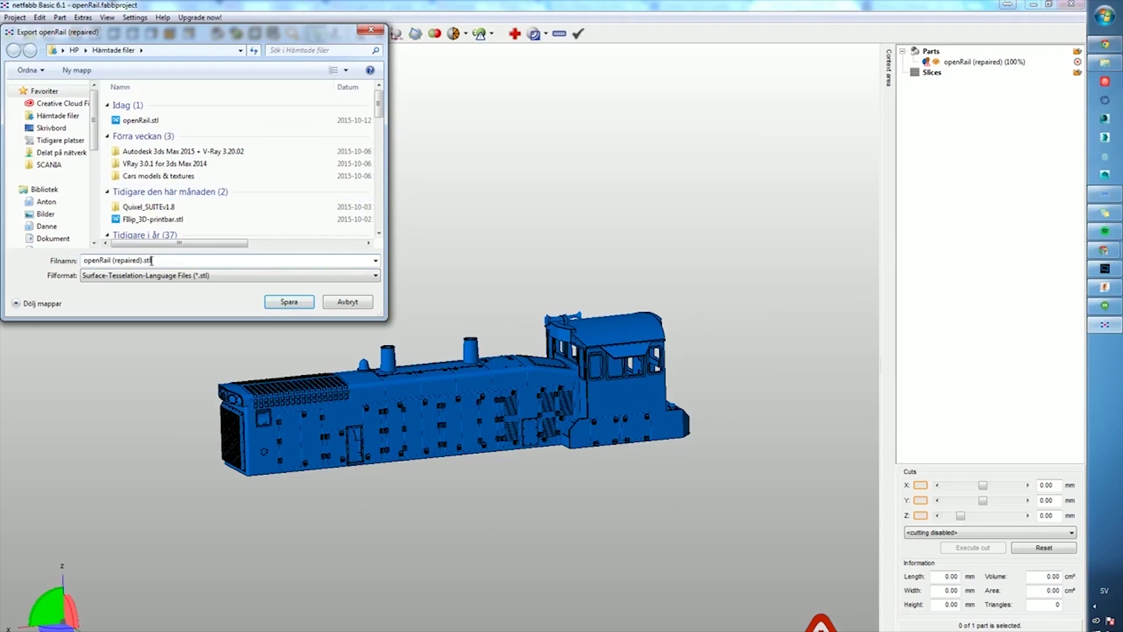
{"action": "left_click_drag", "start_coordinate": [143, 261], "coordinate": [113, 261]}
{"action": "type", "text": "_rep"}
{"action": "key", "text": "Return"}
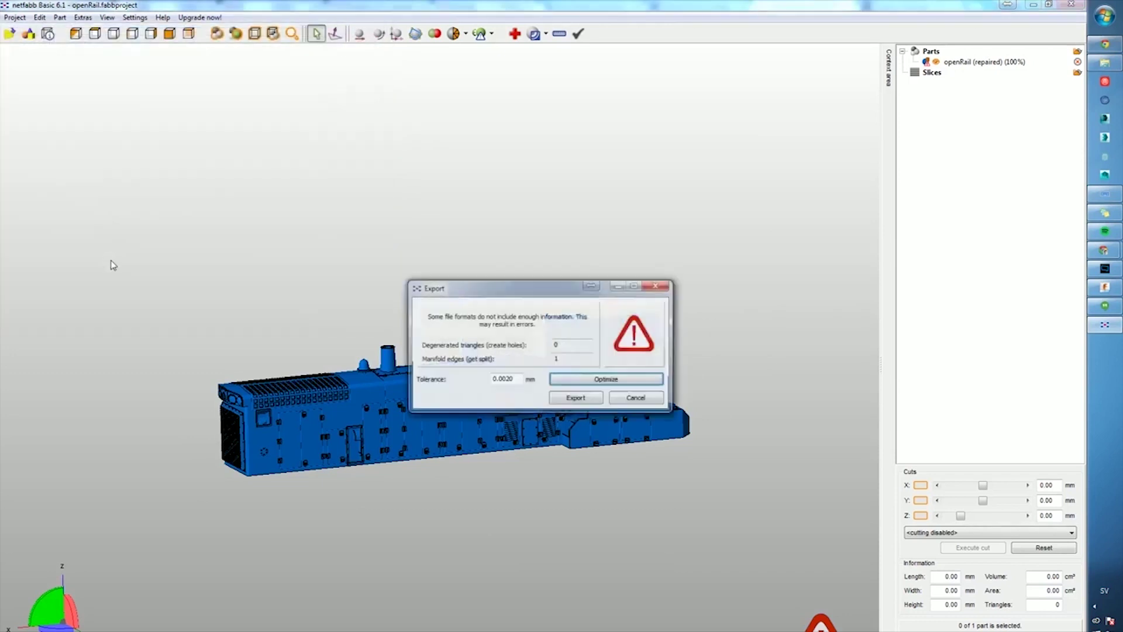
{"action": "left_click", "coordinate": [584, 401]}
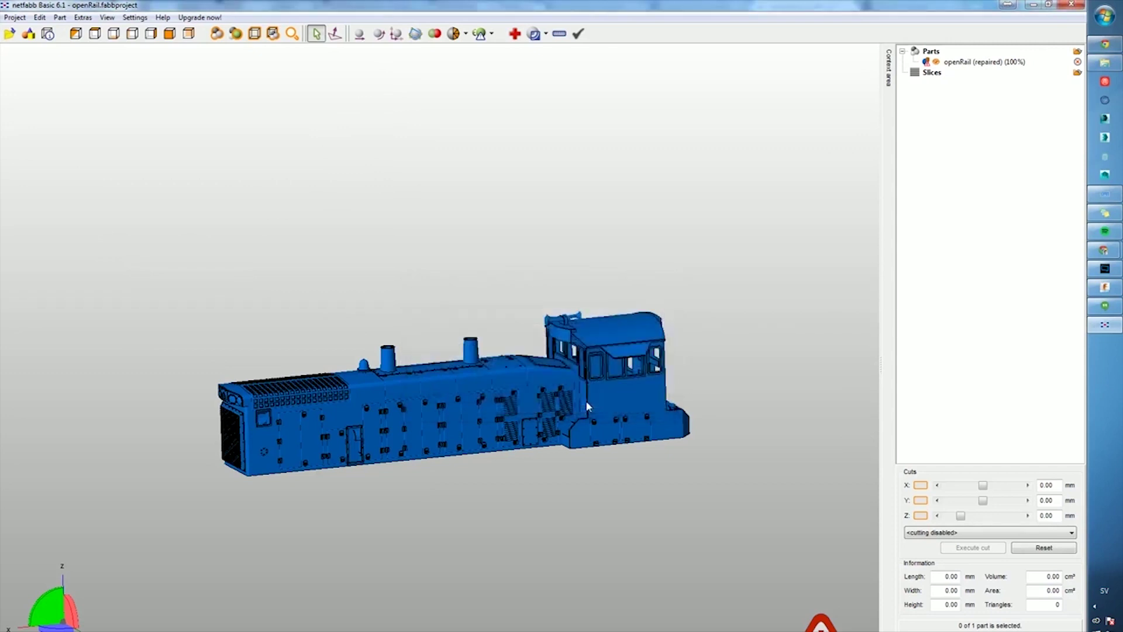
Launch PreForm and postpone the decision about data collection
{"action": "left_click", "coordinate": [1106, 15]}
{"action": "type", "text": "pre"}
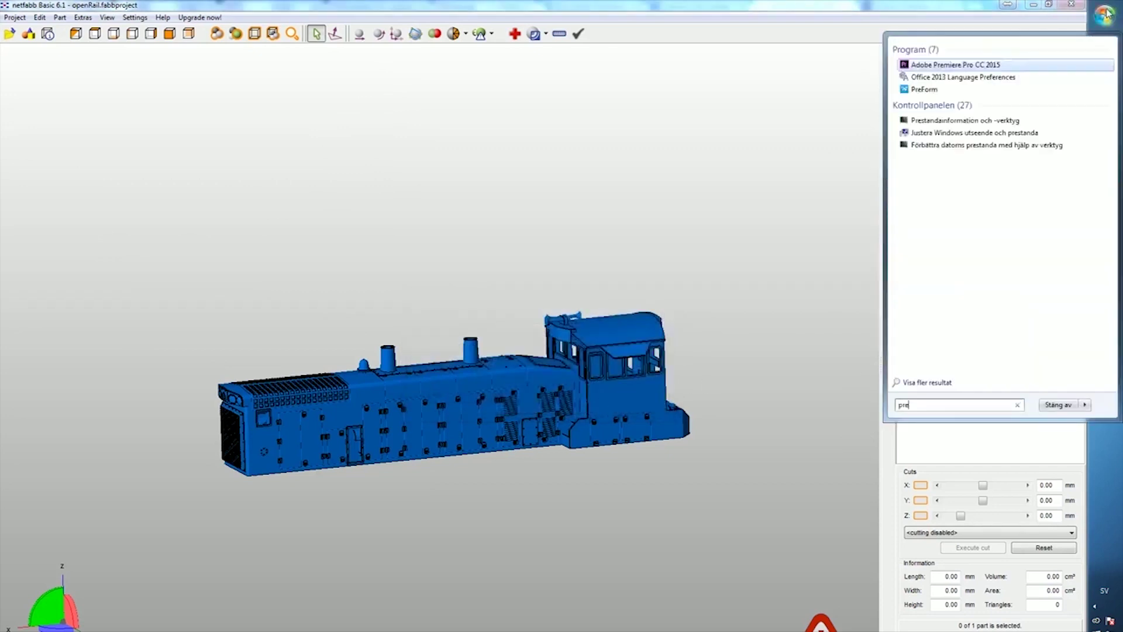
{"action": "key", "text": "Down"}
{"action": "key", "text": "Down"}
{"action": "key", "text": "Return"}
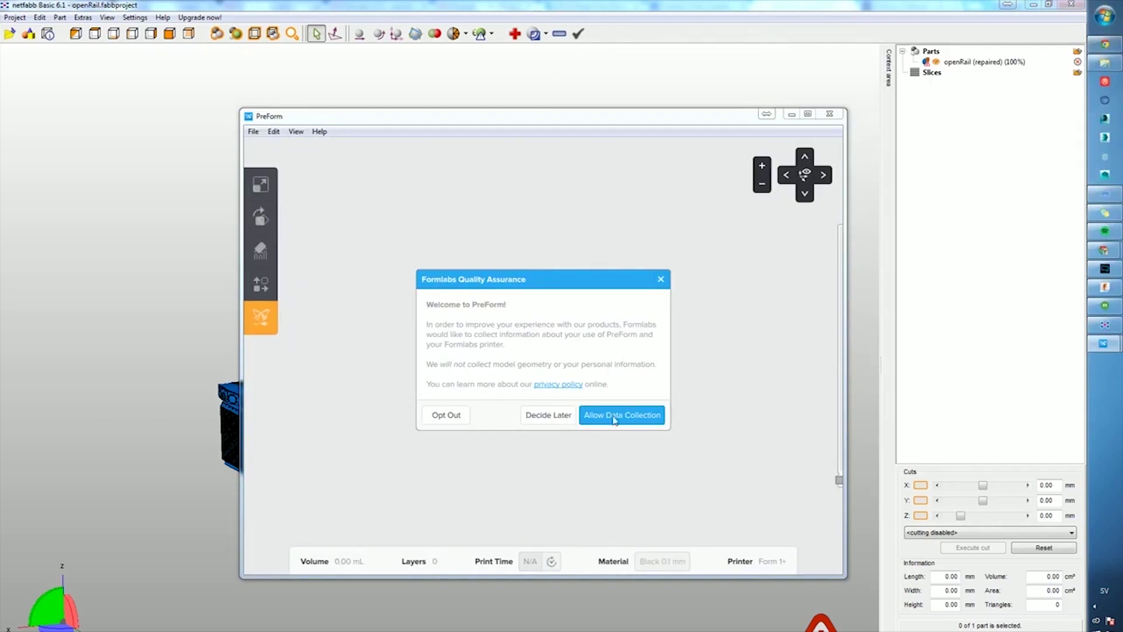
{"action": "left_click", "coordinate": [562, 417]}
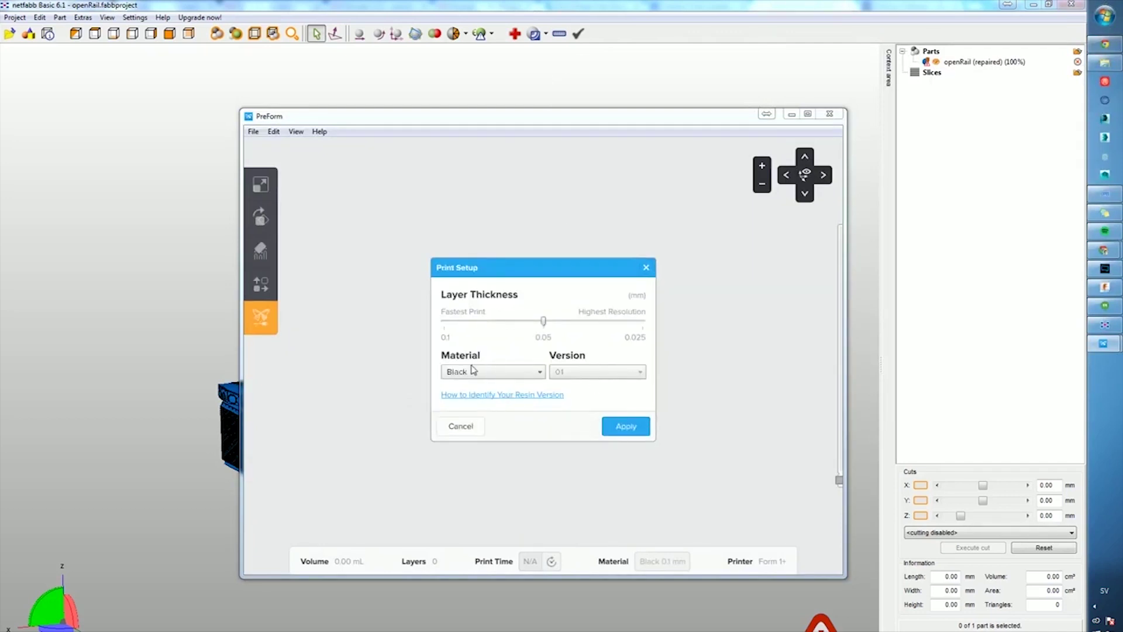
Configure the print setup with Clear material, version 02 and a layer thickness of 0.05 mm
{"action": "scroll", "coordinate": [472, 367], "scroll_direction": "down", "scroll_amount": 1}
{"action": "left_click", "coordinate": [492, 376]}
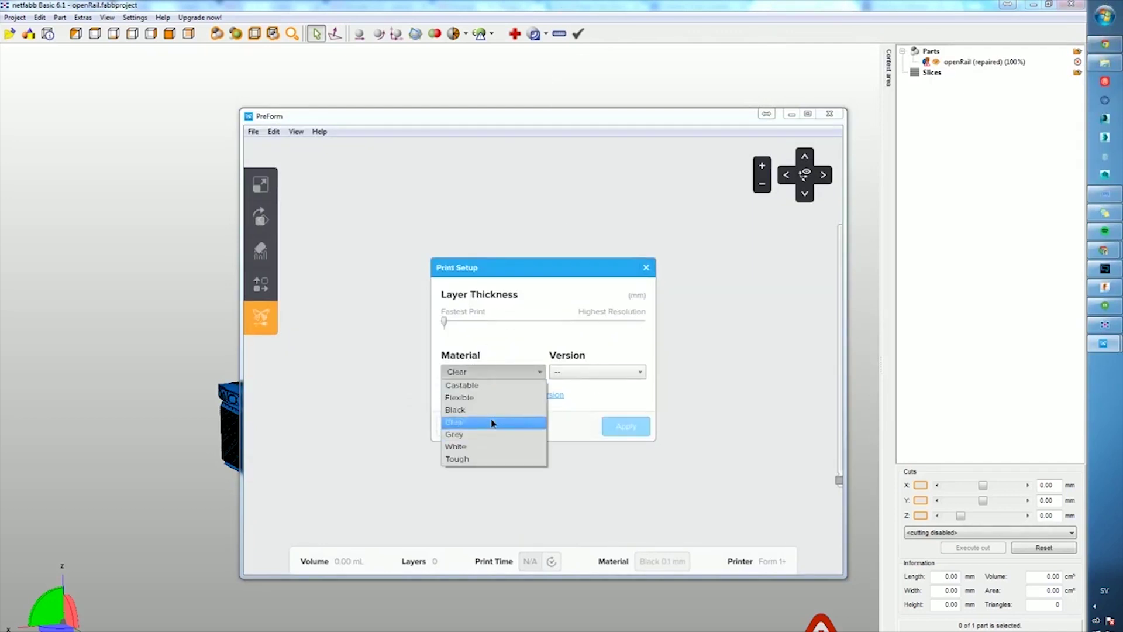
{"action": "left_click", "coordinate": [501, 421]}
{"action": "left_click", "coordinate": [574, 377]}
{"action": "left_click", "coordinate": [601, 410]}
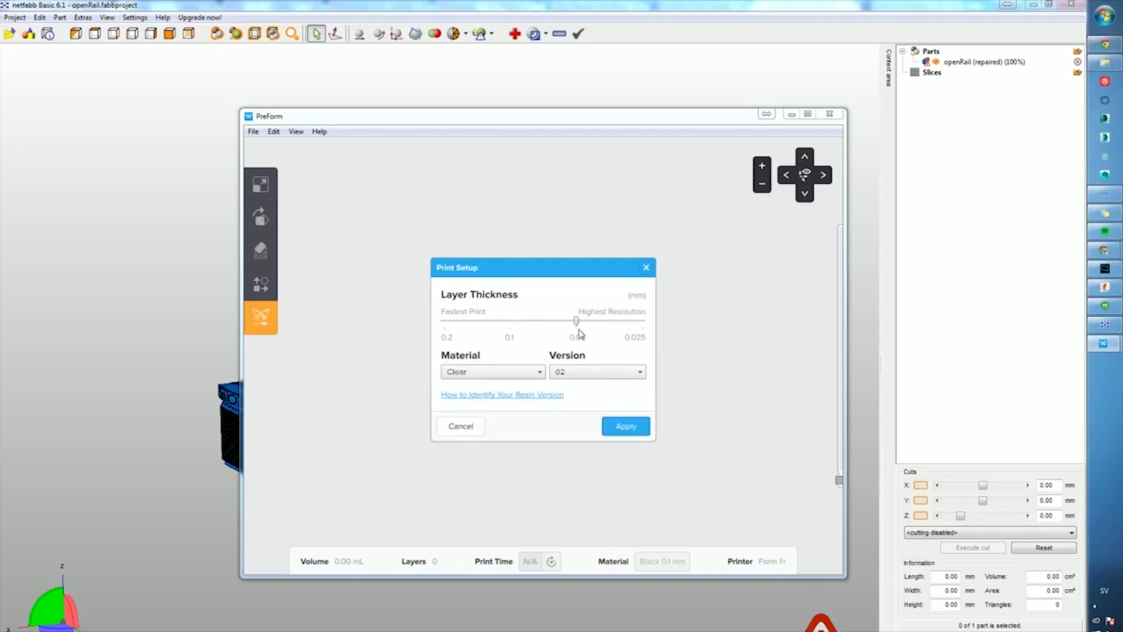
{"action": "mouse_move", "coordinate": [577, 321]}
{"action": "left_mouse_down"}
{"action": "mouse_move", "coordinate": [515, 325]}
{"action": "mouse_move", "coordinate": [577, 323]}
{"action": "mouse_move", "coordinate": [541, 331]}
{"action": "mouse_move", "coordinate": [577, 328]}
{"action": "mouse_move", "coordinate": [542, 331]}
{"action": "mouse_move", "coordinate": [566, 329]}
{"action": "left_mouse_up"}
{"action": "left_click", "coordinate": [627, 432]}
Maximize PreForm, delete the sample butterfly model and open openRail_rep.stl from the Hämtade filer folder
{"action": "left_click", "coordinate": [808, 114]}
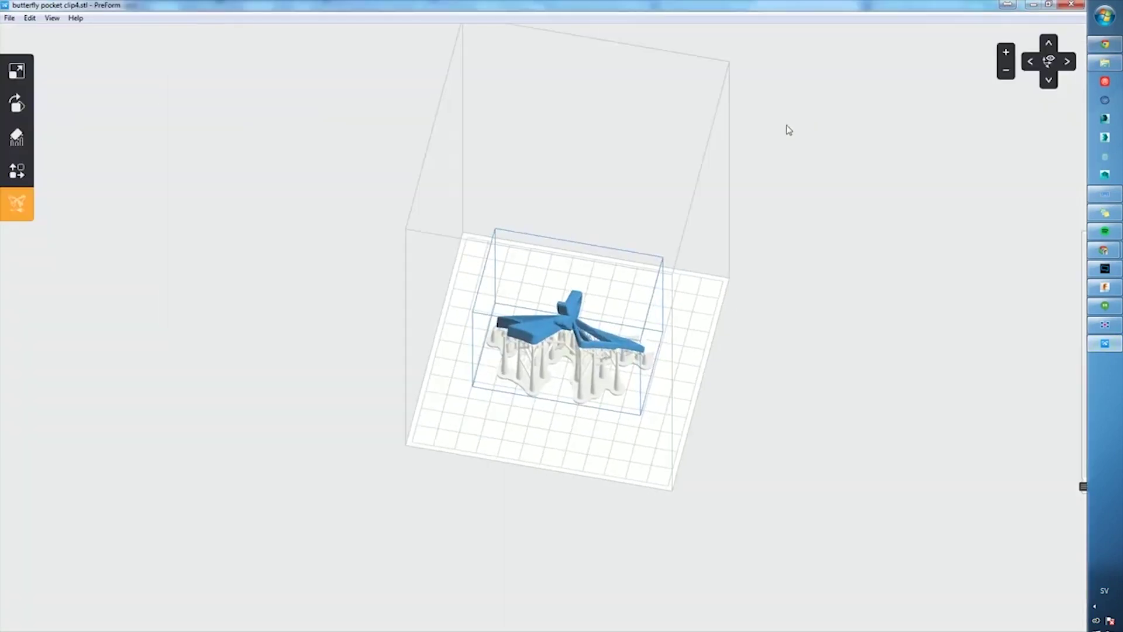
{"action": "key", "text": "Delete"}
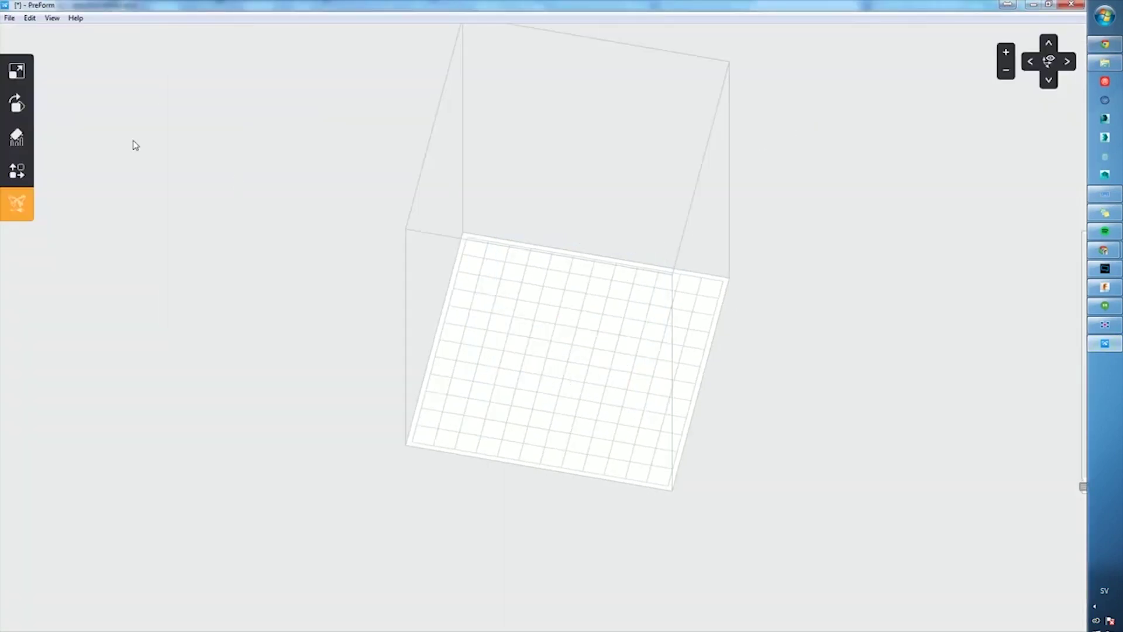
{"action": "left_click", "coordinate": [9, 17]}
{"action": "left_click", "coordinate": [47, 44]}
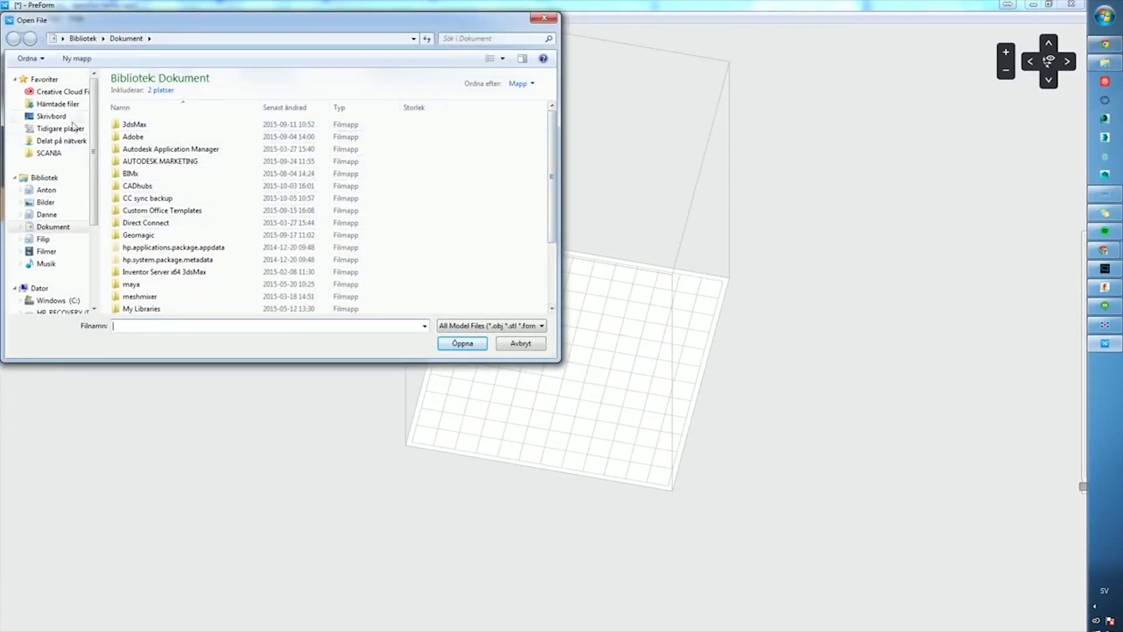
{"action": "left_click", "coordinate": [58, 104]}
{"action": "left_click", "coordinate": [149, 109]}
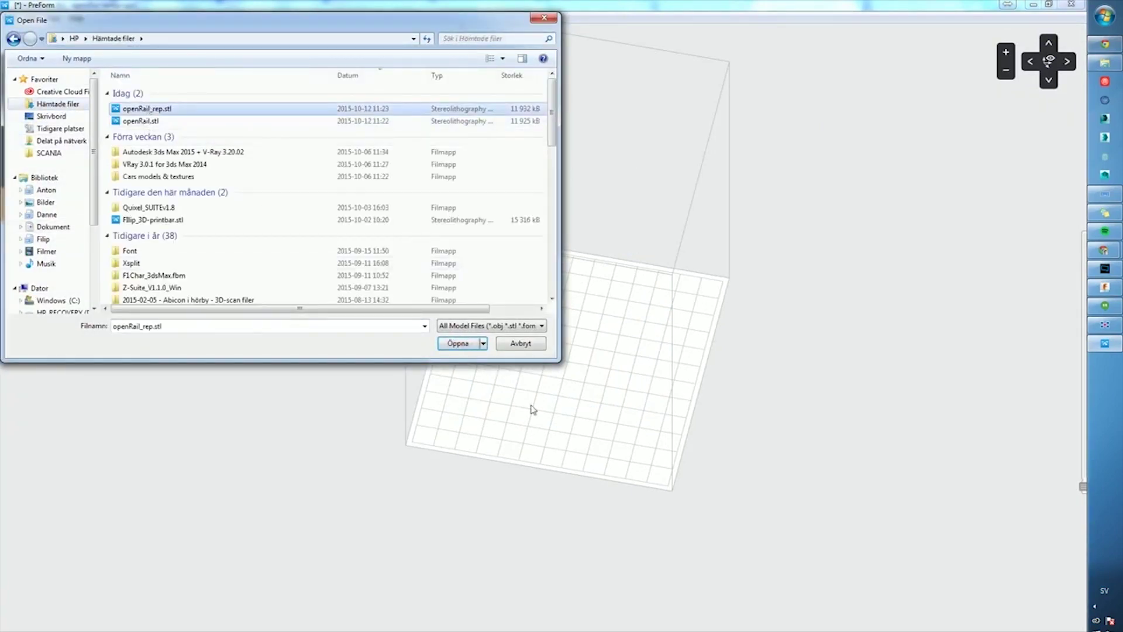
{"action": "left_click", "coordinate": [450, 343]}
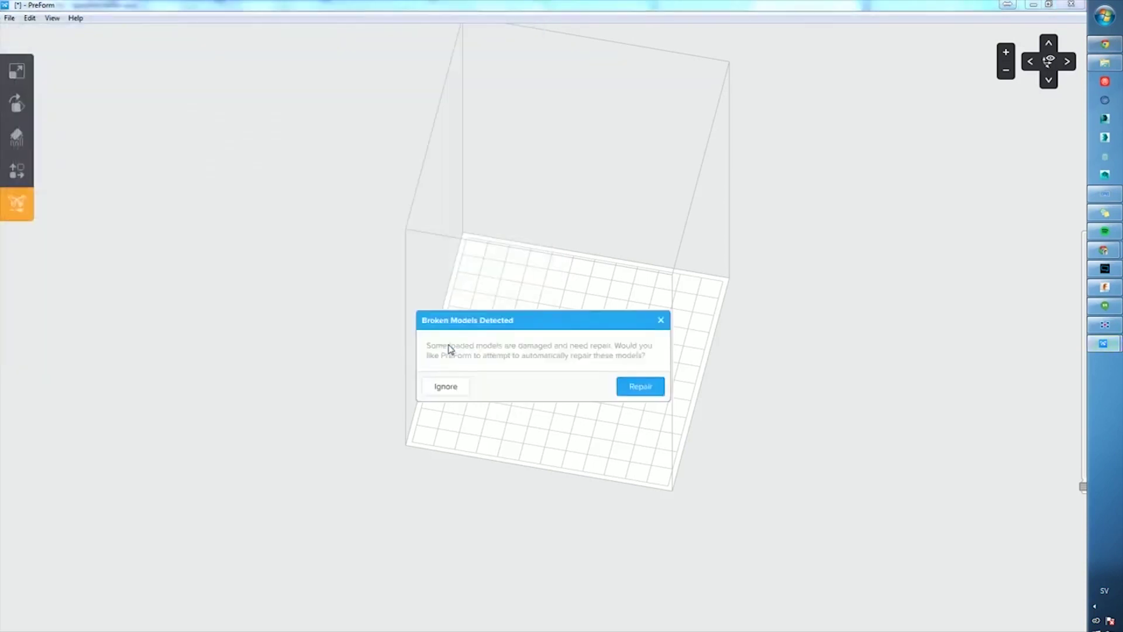
Automatically repair the loaded locomotive model and shrink it to fit the build volume, accepting the loading warnings
{"action": "left_click", "coordinate": [642, 388]}
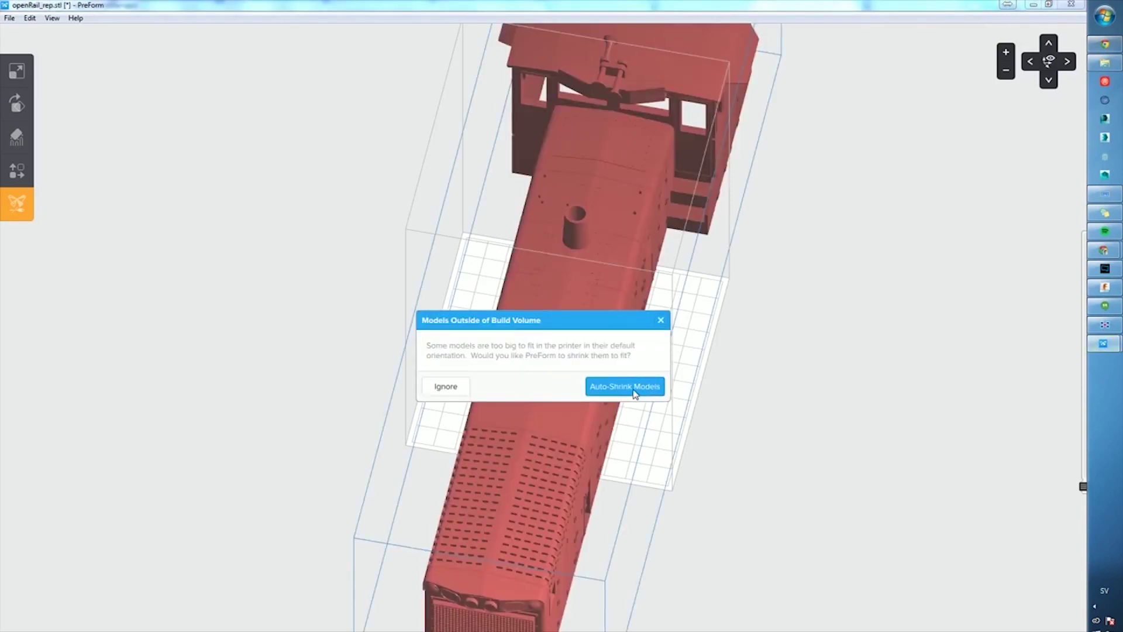
{"action": "left_click", "coordinate": [633, 391]}
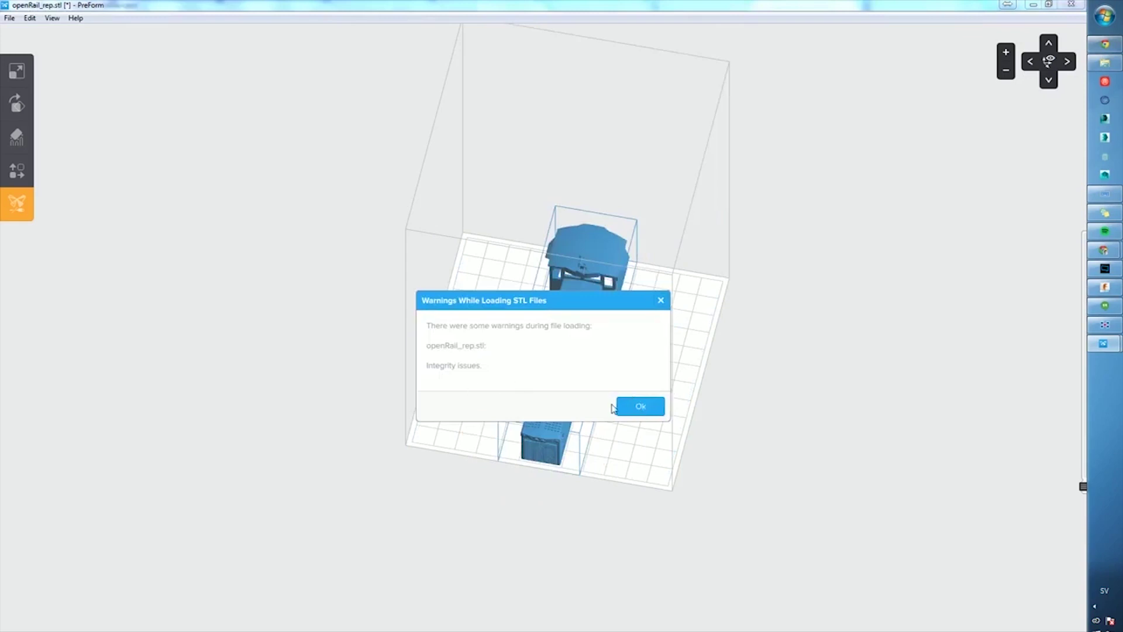
{"action": "left_click", "coordinate": [632, 407]}
Try a uniform scale of 0.1 on the locomotive body
{"action": "left_click", "coordinate": [614, 359]}
{"action": "right_click_drag", "start_coordinate": [614, 358], "coordinate": [597, 274]}
{"action": "left_click", "coordinate": [572, 315]}
{"action": "scroll", "coordinate": [571, 315], "scroll_direction": "up", "scroll_amount": 4}
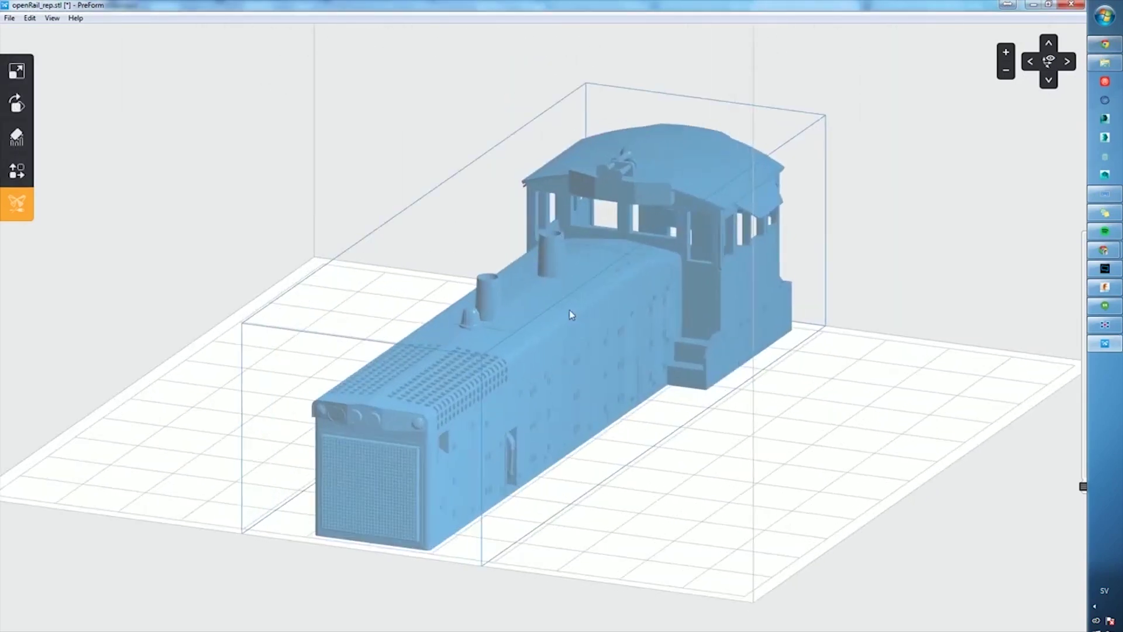
{"action": "scroll", "coordinate": [570, 311], "scroll_direction": "down", "scroll_amount": 4}
{"action": "right_click_drag", "start_coordinate": [645, 378], "coordinate": [594, 370]}
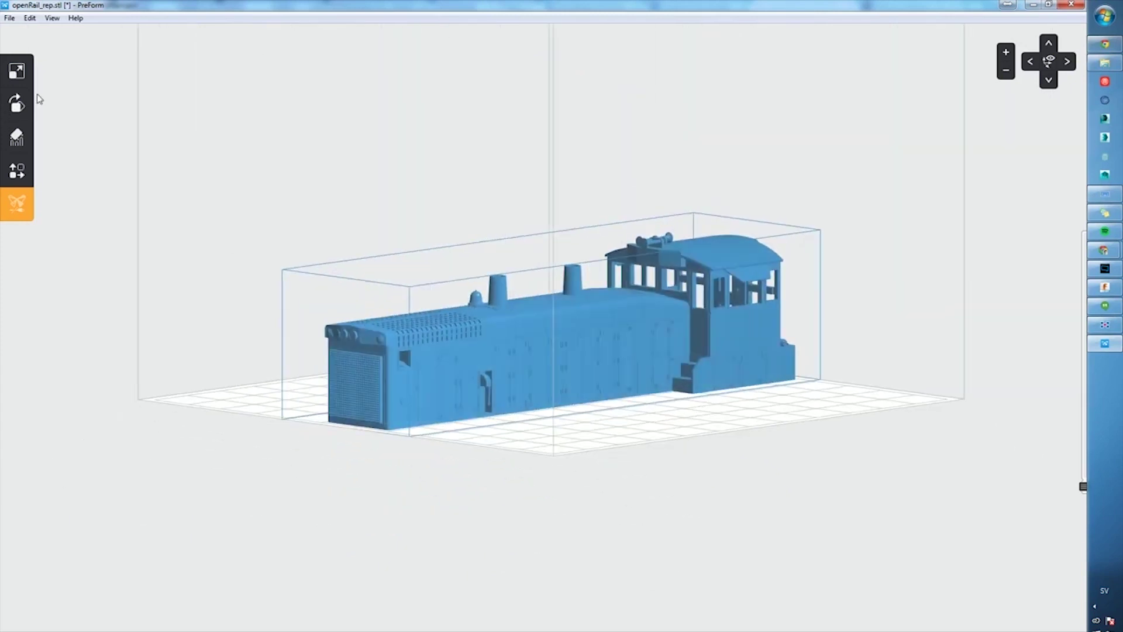
{"action": "left_click", "coordinate": [17, 71]}
{"action": "mouse_move", "coordinate": [110, 169]}
{"action": "left_mouse_down"}
{"action": "mouse_move", "coordinate": [86, 169]}
{"action": "mouse_move", "coordinate": [96, 168]}
{"action": "left_mouse_up"}
{"action": "left_click", "coordinate": [95, 169]}
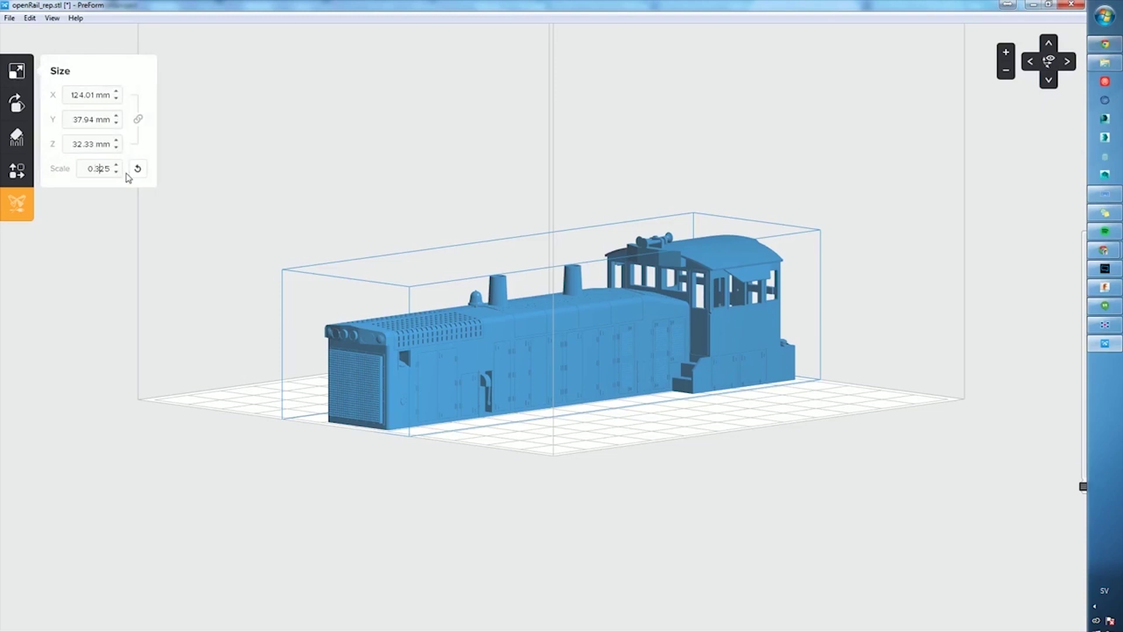
{"action": "key", "text": "BackSpace"}
{"action": "key", "text": "BackSpace"}
{"action": "key", "text": "Return"}
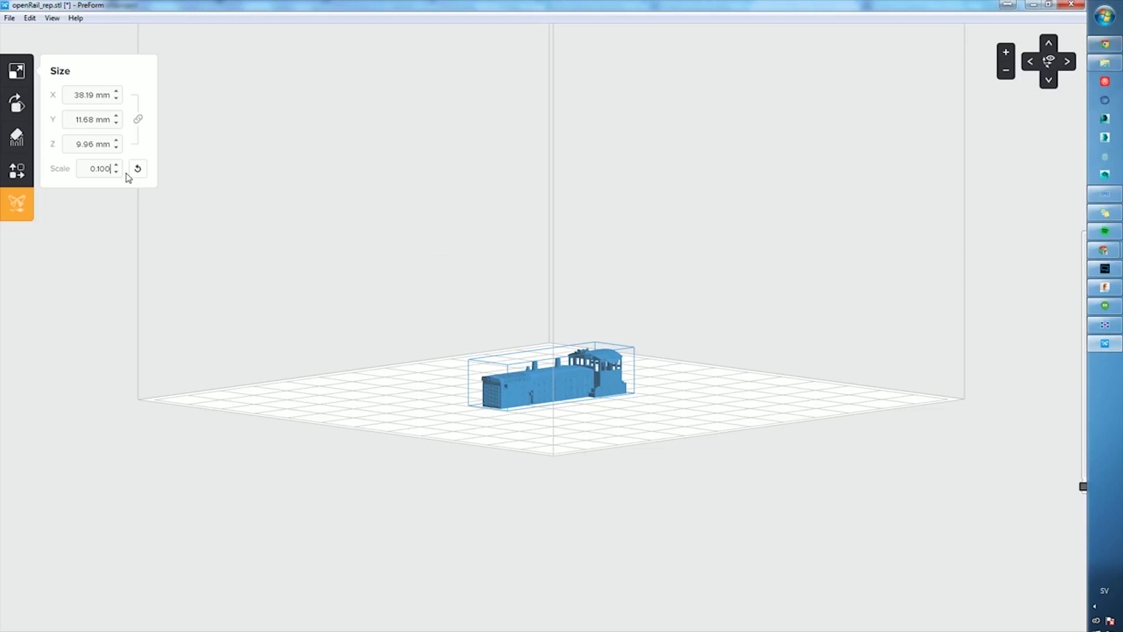
Try uniform scales of 0.2 and 0.225 on the locomotive body
{"action": "type", "text": ".2"}
{"action": "key", "text": "Return"}
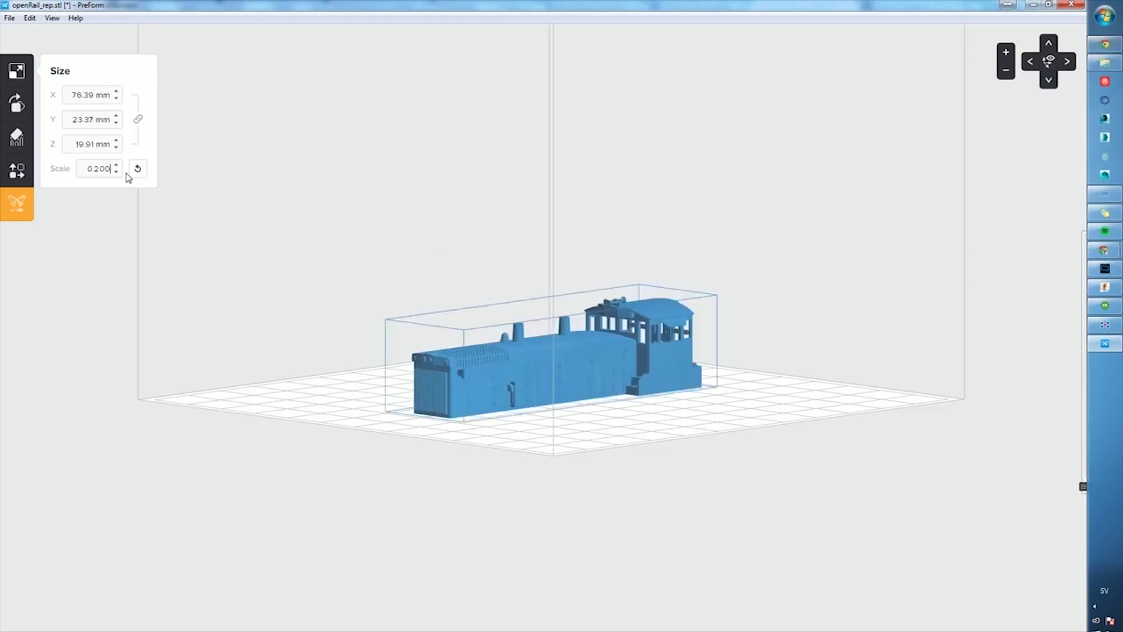
{"action": "type", "text": "5"}
{"action": "key", "text": "Return"}
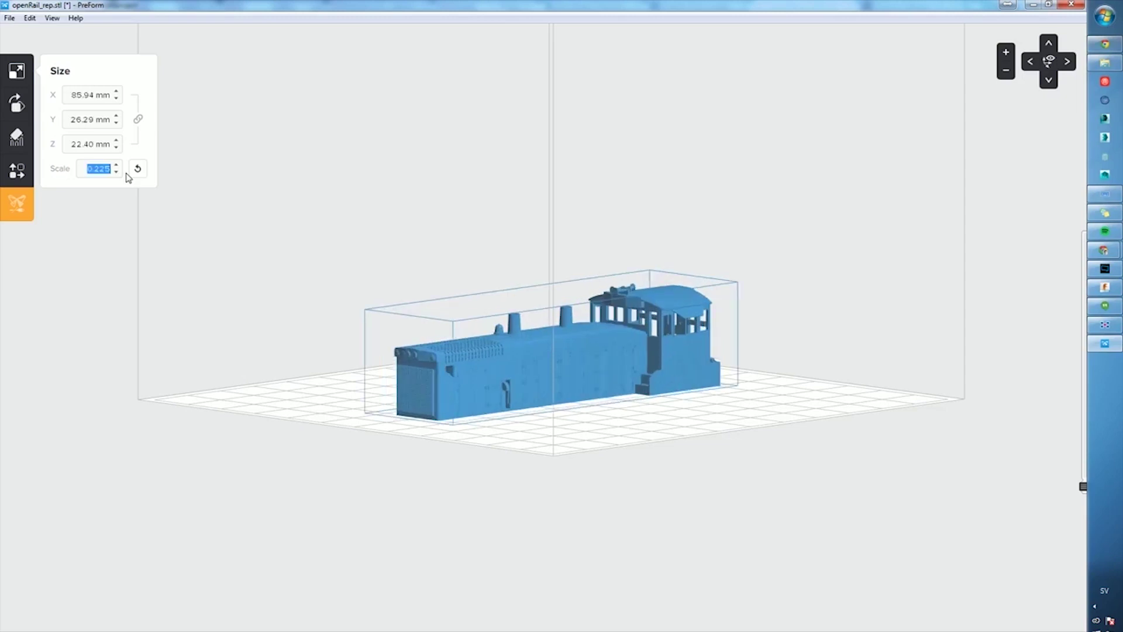
{"action": "mouse_move", "coordinate": [618, 211]}
{"action": "right_mouse_down"}
{"action": "mouse_move", "coordinate": [671, 230]}
{"action": "mouse_move", "coordinate": [578, 186]}
{"action": "mouse_move", "coordinate": [635, 220]}
{"action": "right_mouse_up"}
{"action": "mouse_move", "coordinate": [603, 272]}
{"action": "left_mouse_down"}
{"action": "mouse_move", "coordinate": [617, 288]}
{"action": "mouse_move", "coordinate": [611, 279]}
{"action": "left_mouse_up"}
{"action": "mouse_move", "coordinate": [576, 259]}
{"action": "right_mouse_down"}
{"action": "mouse_move", "coordinate": [826, 269]}
{"action": "mouse_move", "coordinate": [593, 256]}
{"action": "right_mouse_up"}
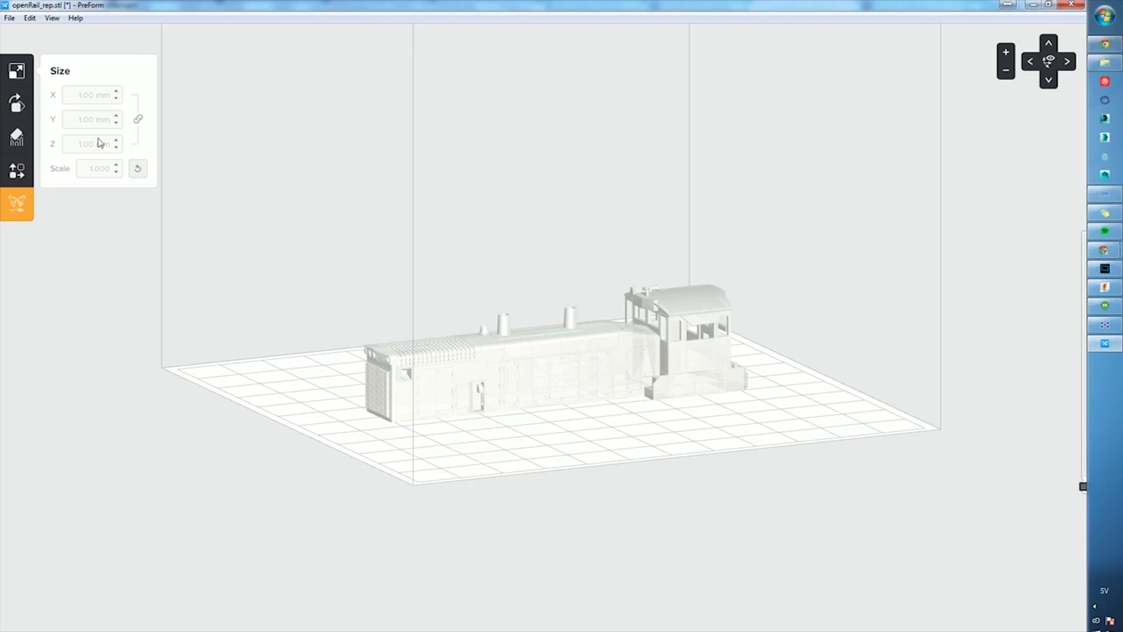
Reselect the locomotive body and try a uniform scale of 0.25
{"action": "left_click", "coordinate": [527, 363]}
{"action": "left_click", "coordinate": [102, 166]}
{"action": "key", "text": "Right"}
{"action": "key", "text": "Left"}
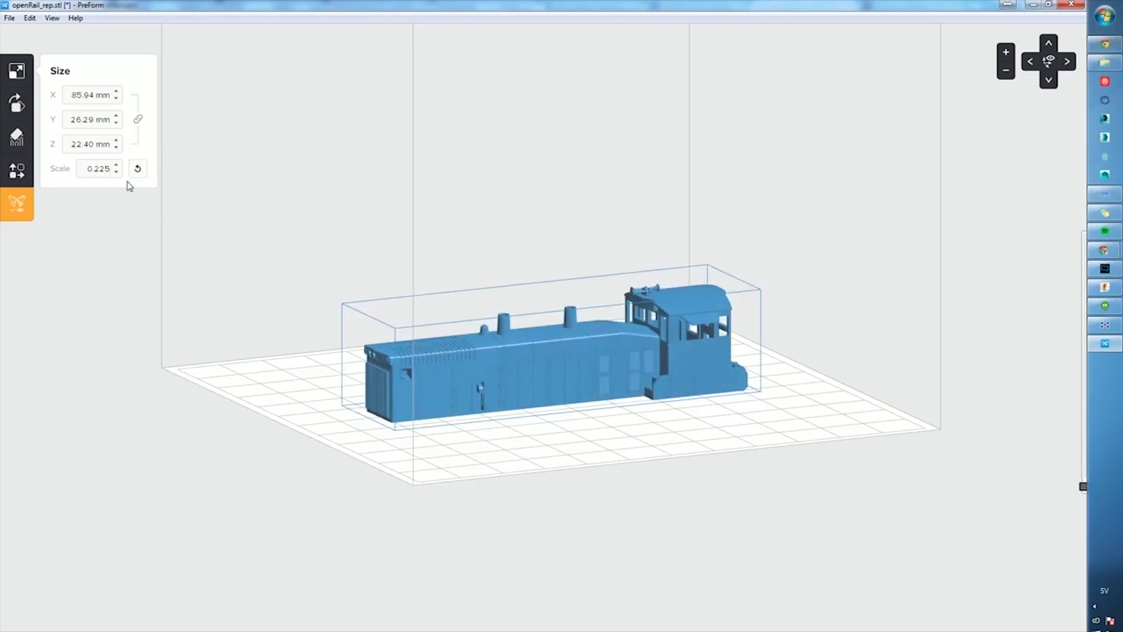
{"action": "key", "text": "Return"}
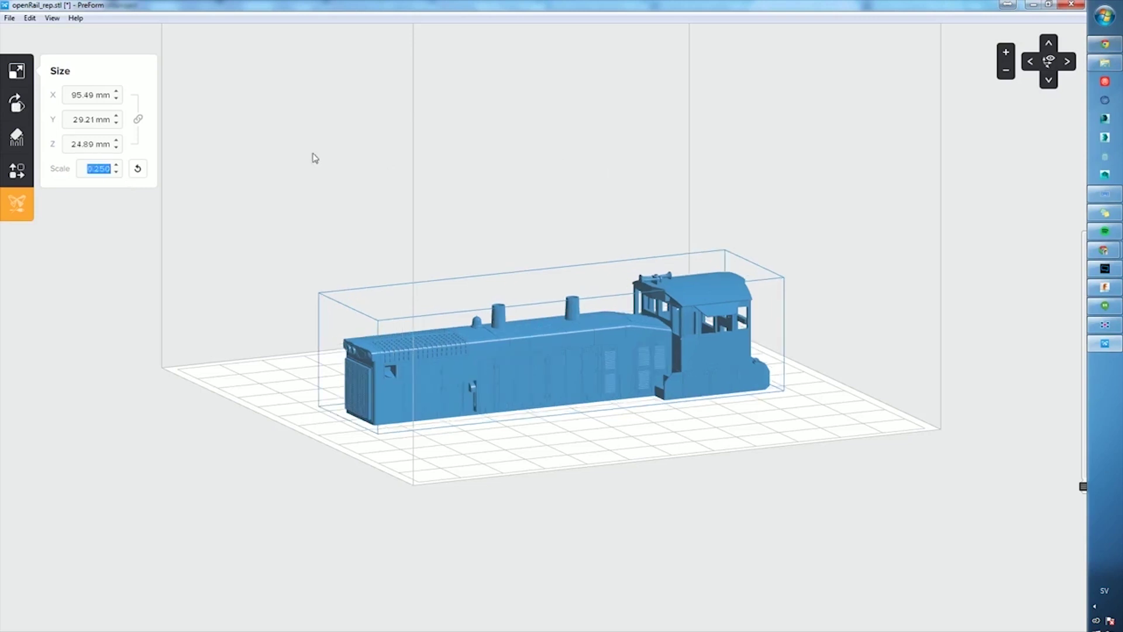
Set the locomotive's X size to 125 mm, keeping its proportions
{"action": "triple_click", "coordinate": [83, 95]}
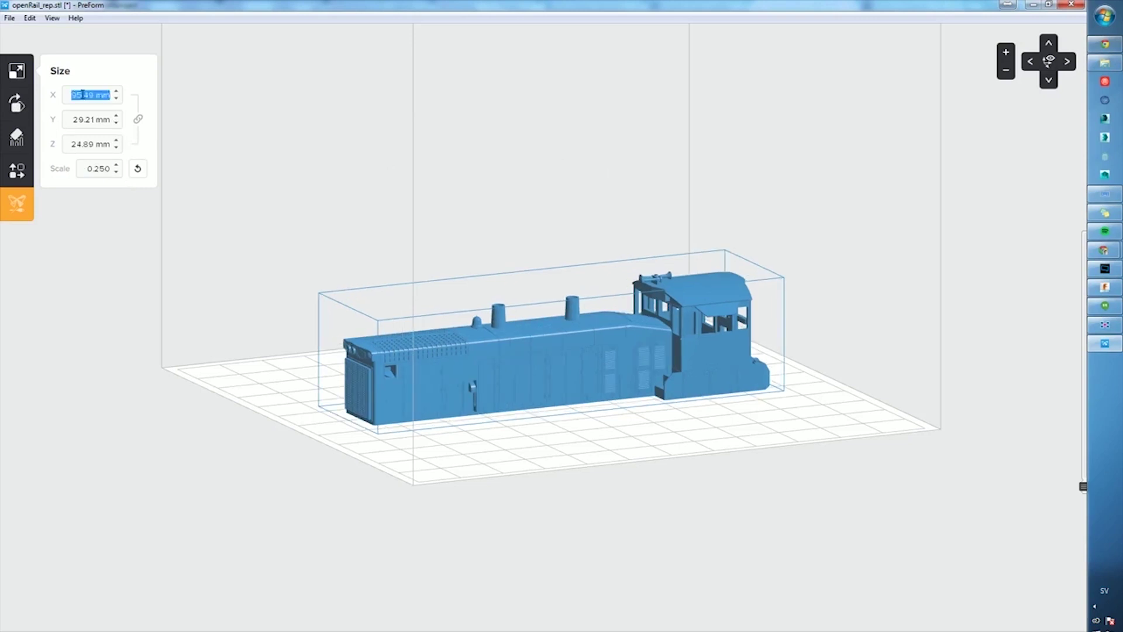
{"action": "type", "text": "125"}
{"action": "key", "text": "Return"}
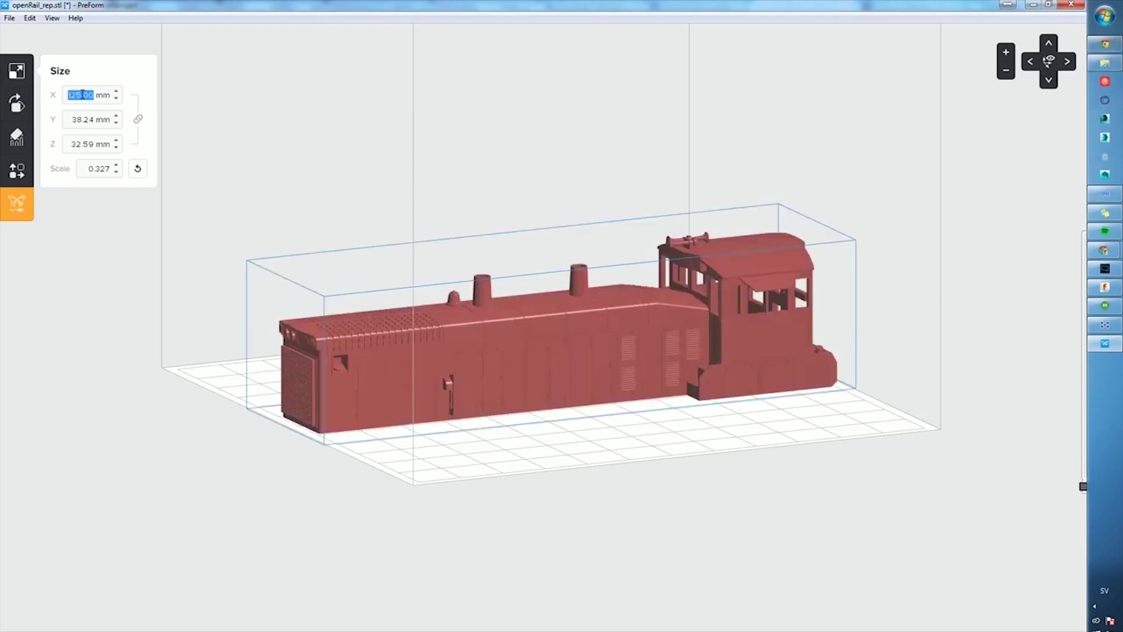
Tilt the locomotive diagonally in the build volume with its cab end raised, adjusting its rotation about the Y axis
{"action": "left_click", "coordinate": [16, 104]}
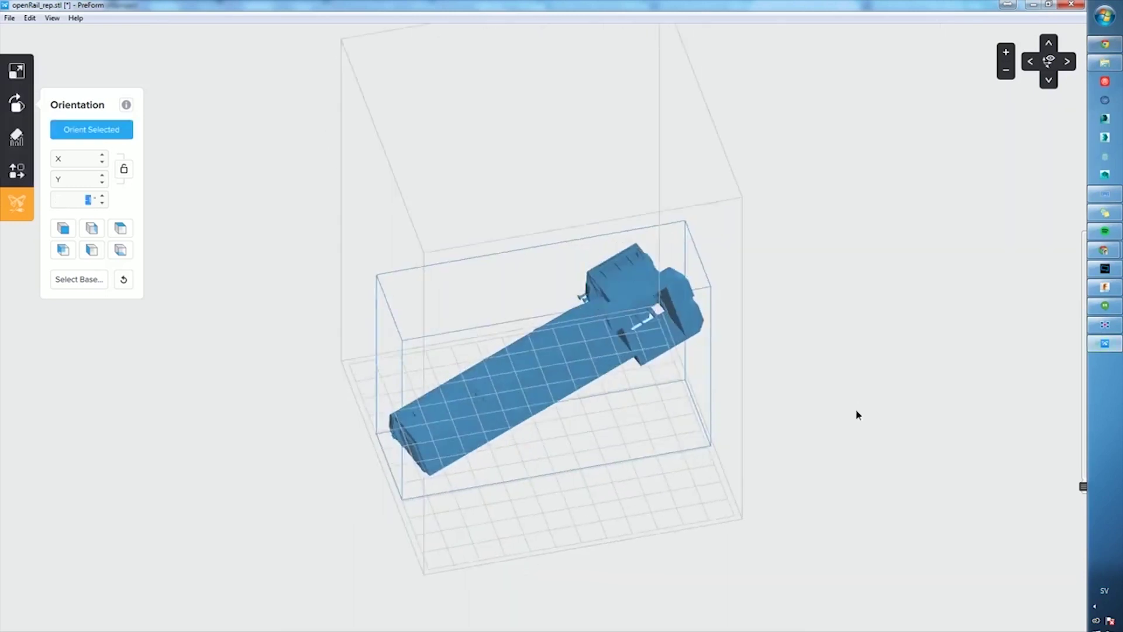
{"action": "right_click_drag", "start_coordinate": [855, 411], "coordinate": [904, 520]}
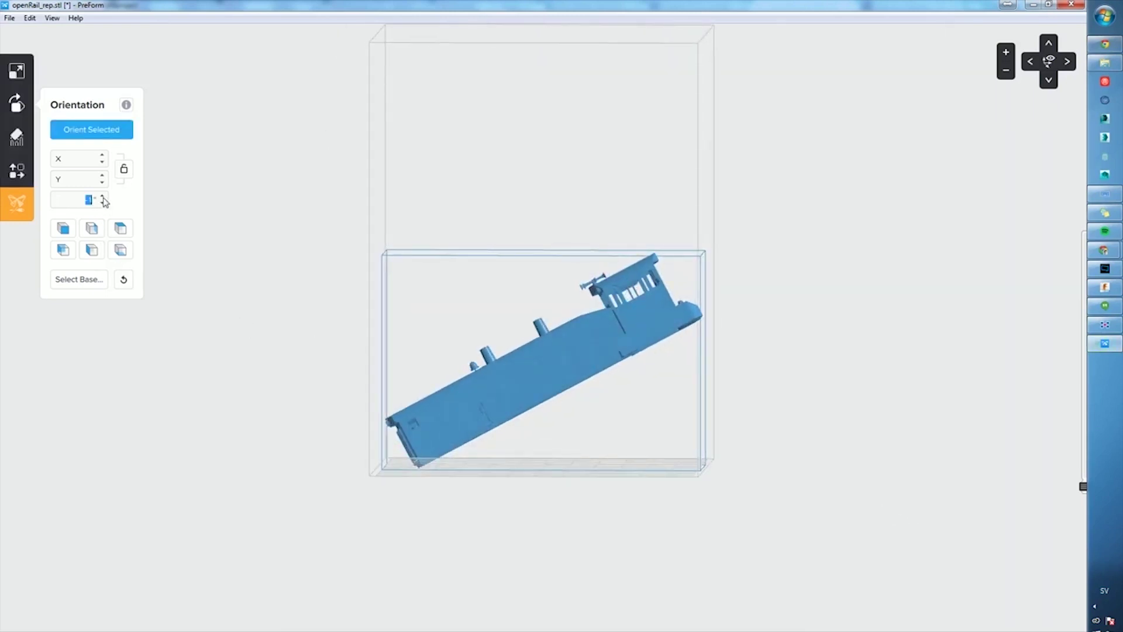
{"action": "left_click", "coordinate": [103, 176]}
{"action": "left_click", "coordinate": [103, 177]}
{"action": "left_click", "coordinate": [103, 178]}
{"action": "left_click", "coordinate": [103, 182]}
{"action": "left_click", "coordinate": [103, 182]}
{"action": "left_click", "coordinate": [103, 182]}
{"action": "left_click", "coordinate": [102, 182]}
{"action": "left_click", "coordinate": [103, 182]}
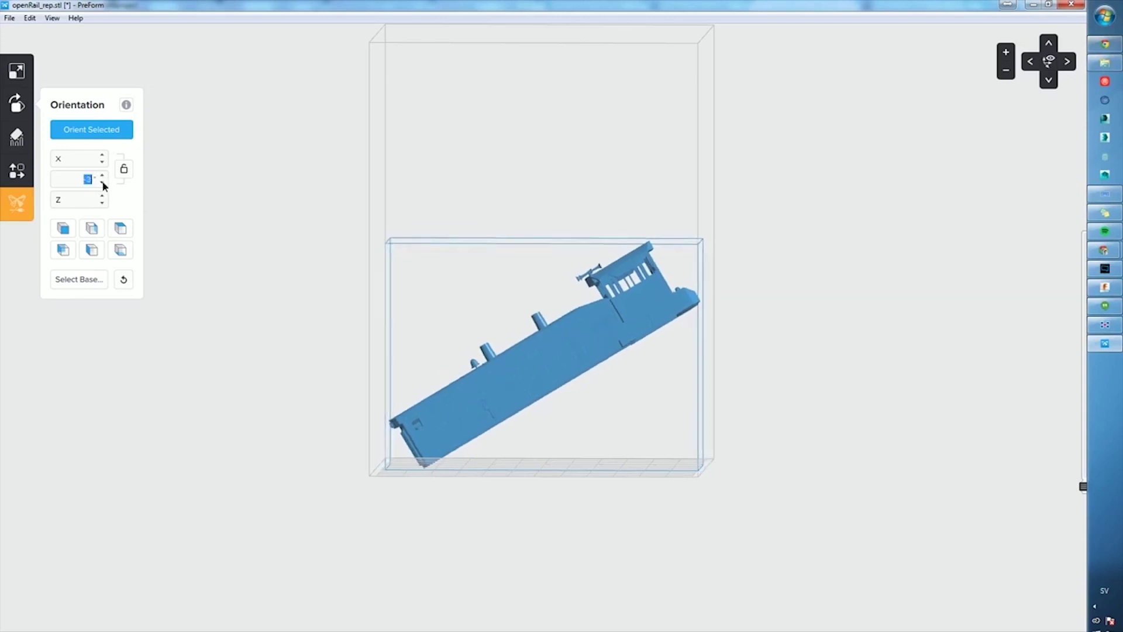
{"action": "left_click", "coordinate": [103, 182]}
{"action": "left_click", "coordinate": [102, 182]}
{"action": "left_click", "coordinate": [103, 183]}
{"action": "left_click", "coordinate": [102, 183]}
{"action": "mouse_move", "coordinate": [618, 309]}
{"action": "right_mouse_down"}
{"action": "mouse_move", "coordinate": [617, 325]}
{"action": "mouse_move", "coordinate": [835, 334]}
{"action": "mouse_move", "coordinate": [609, 316]}
{"action": "right_mouse_up"}
{"action": "left_click", "coordinate": [839, 304]}
{"action": "scroll", "coordinate": [822, 296], "scroll_direction": "up", "scroll_amount": 3}
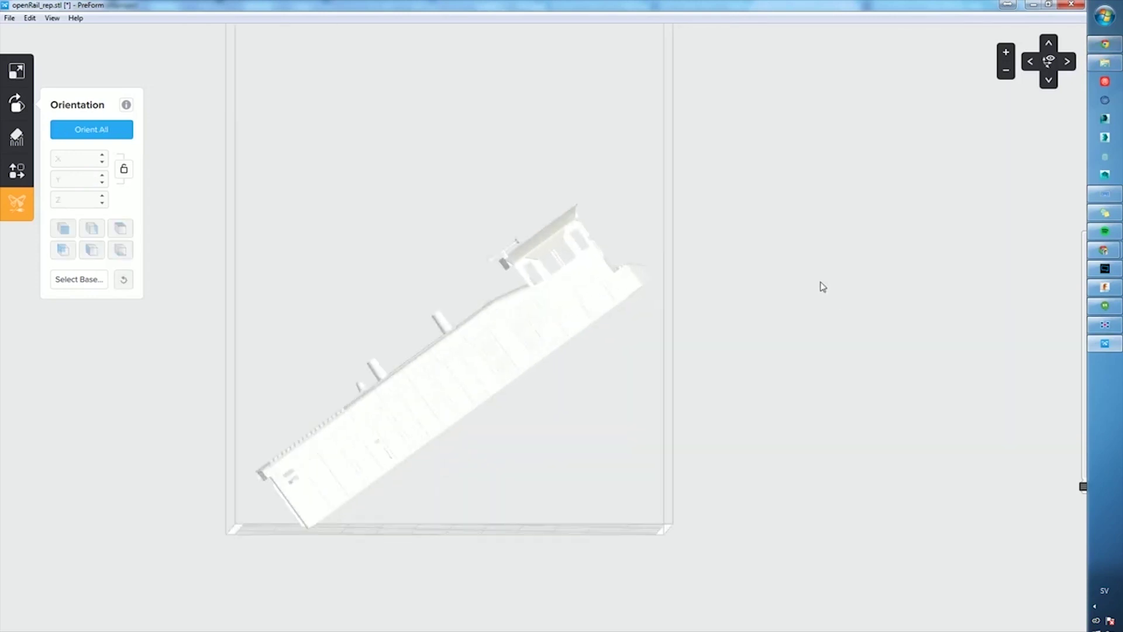
Set the support density to 0.80 and point size to 0.40 mm, and generate supports for the whole model
{"action": "left_click", "coordinate": [16, 140]}
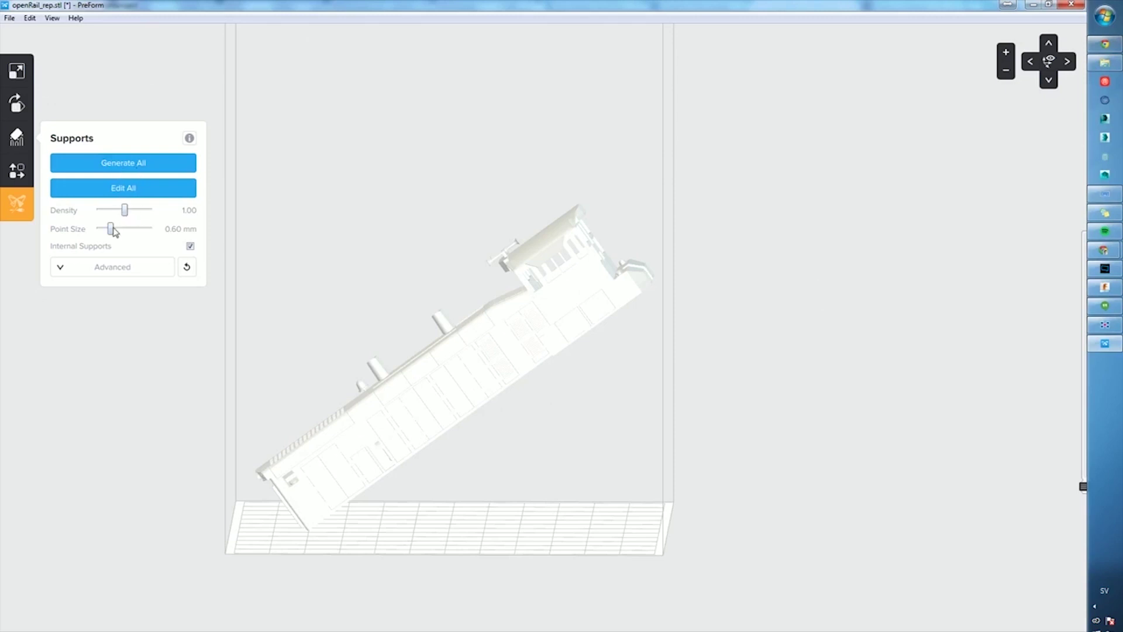
{"action": "left_click_drag", "start_coordinate": [109, 230], "coordinate": [104, 231]}
{"action": "left_click_drag", "start_coordinate": [103, 231], "coordinate": [116, 218]}
{"action": "left_click", "coordinate": [124, 268]}
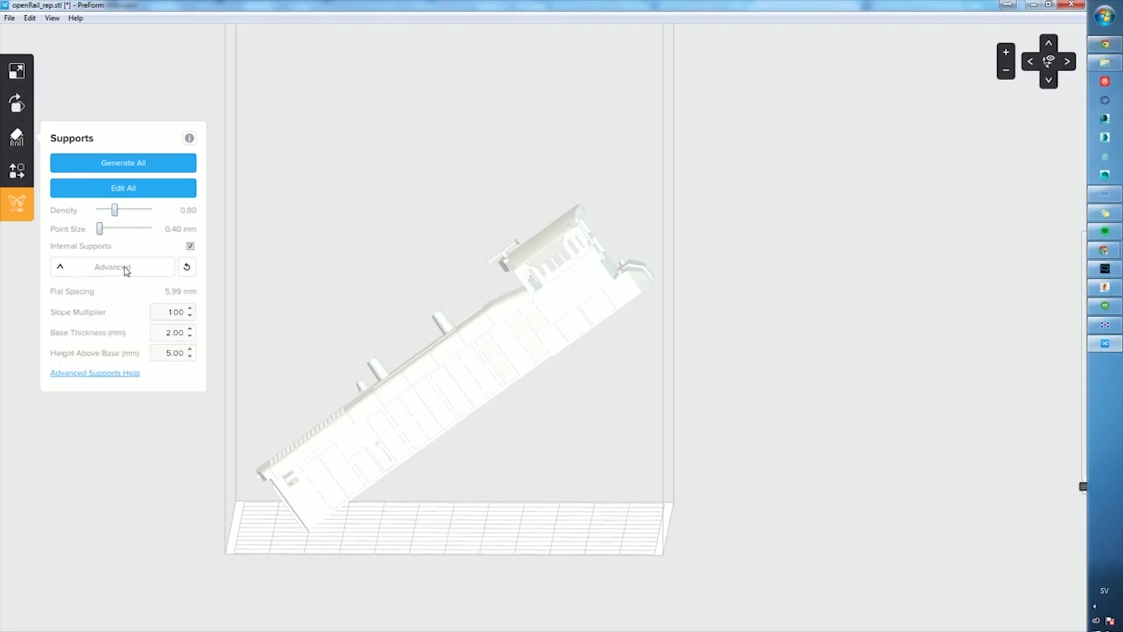
{"action": "left_click", "coordinate": [124, 268]}
{"action": "left_click", "coordinate": [168, 186]}
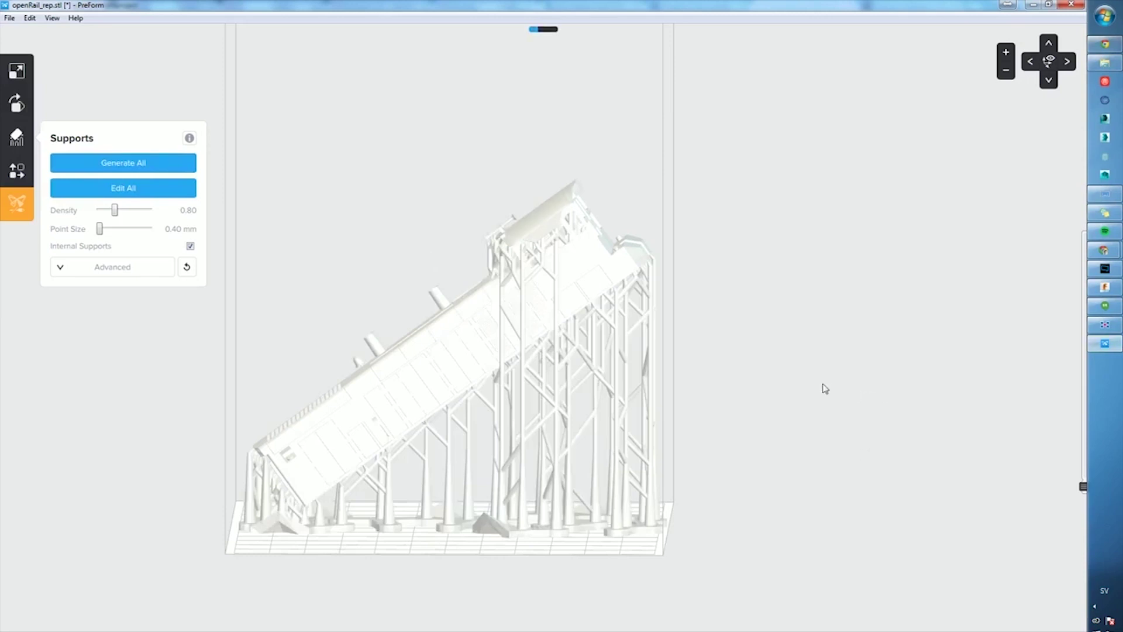
Examine the generated supports, their base pads and the tilted locomotive from several sides
{"action": "right_click_drag", "start_coordinate": [842, 386], "coordinate": [927, 412]}
{"action": "scroll", "coordinate": [523, 520], "scroll_direction": "down", "scroll_amount": 4}
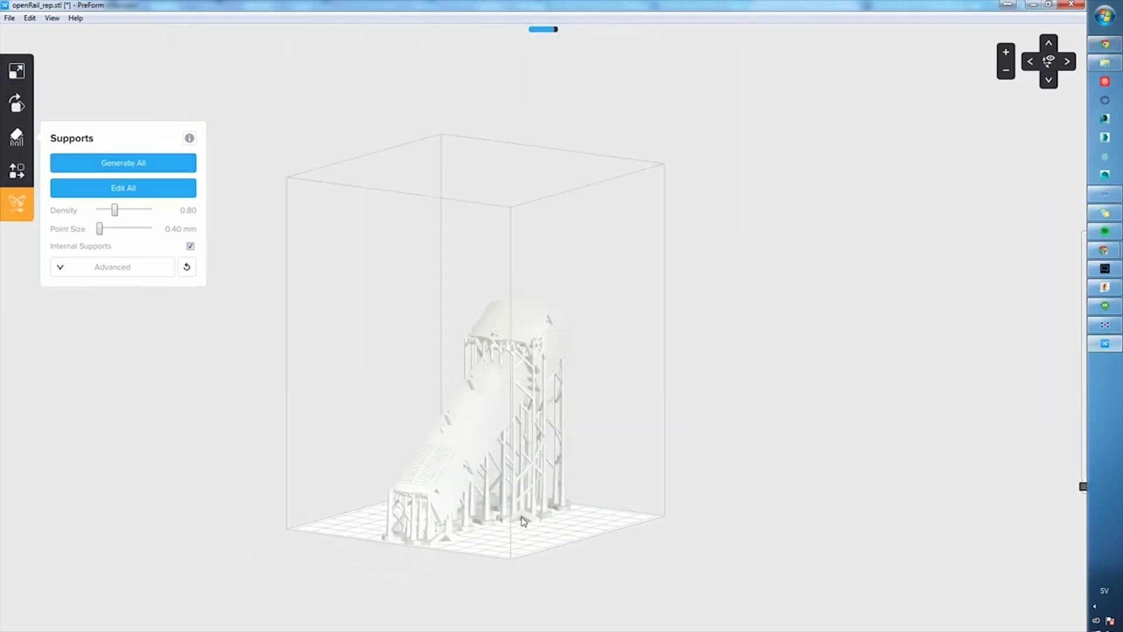
{"action": "scroll", "coordinate": [527, 523], "scroll_direction": "up", "scroll_amount": 5}
{"action": "scroll", "coordinate": [525, 519], "scroll_direction": "up", "scroll_amount": 7}
{"action": "right_click_drag", "start_coordinate": [525, 520], "coordinate": [443, 519]}
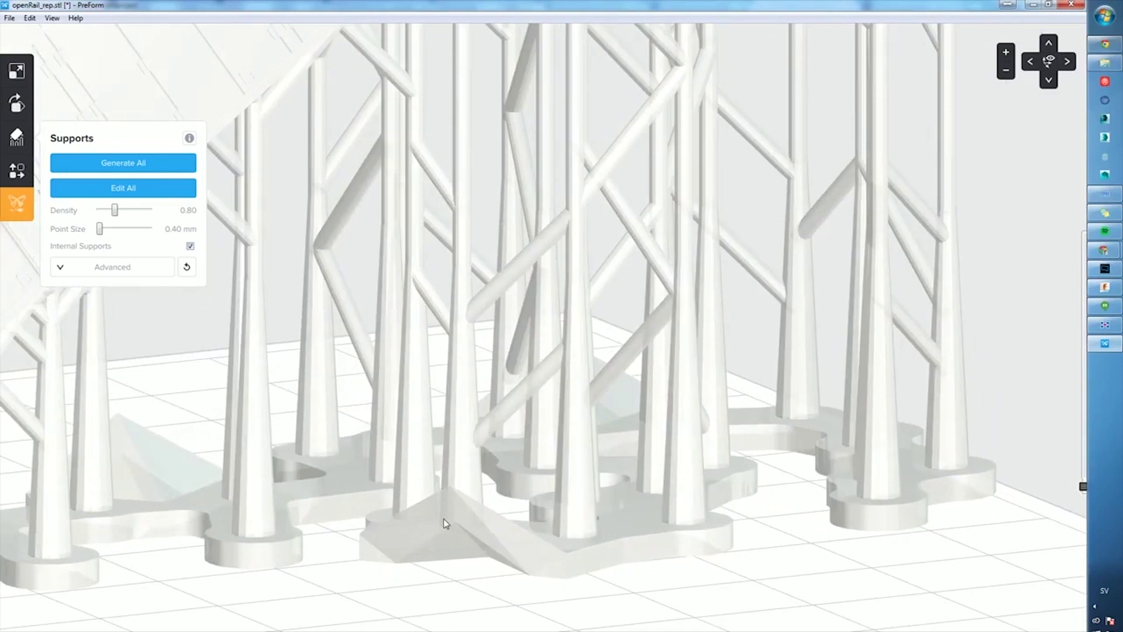
{"action": "scroll", "coordinate": [443, 518], "scroll_direction": "down", "scroll_amount": 6}
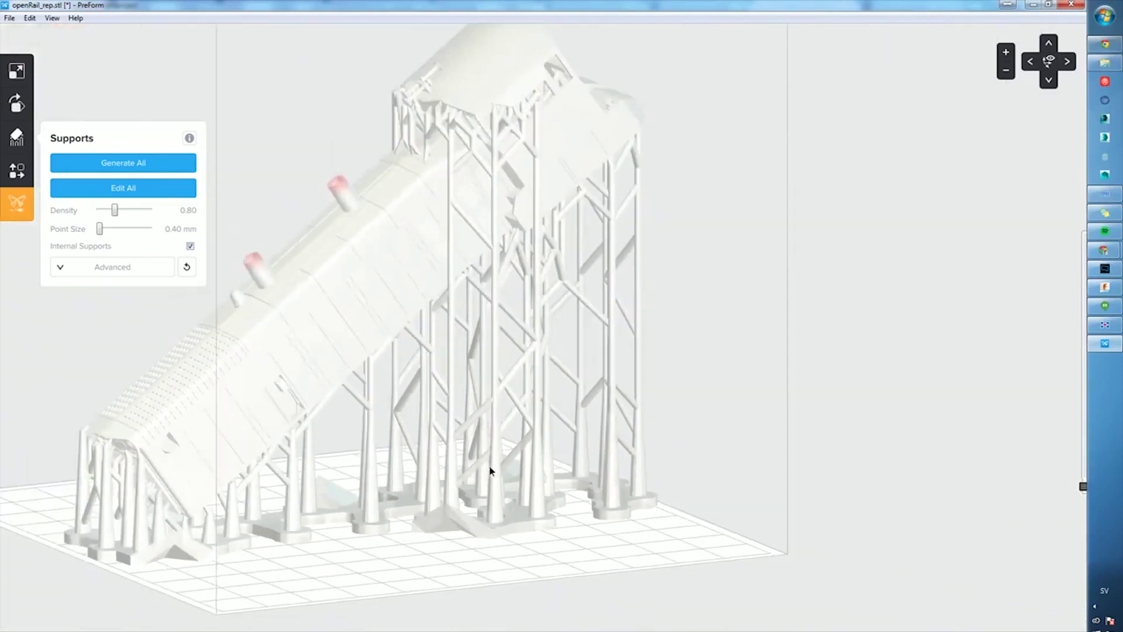
{"action": "left_click", "coordinate": [537, 435]}
{"action": "right_click_drag", "start_coordinate": [609, 394], "coordinate": [837, 405]}
{"action": "scroll", "coordinate": [837, 406], "scroll_direction": "down", "scroll_amount": 2}
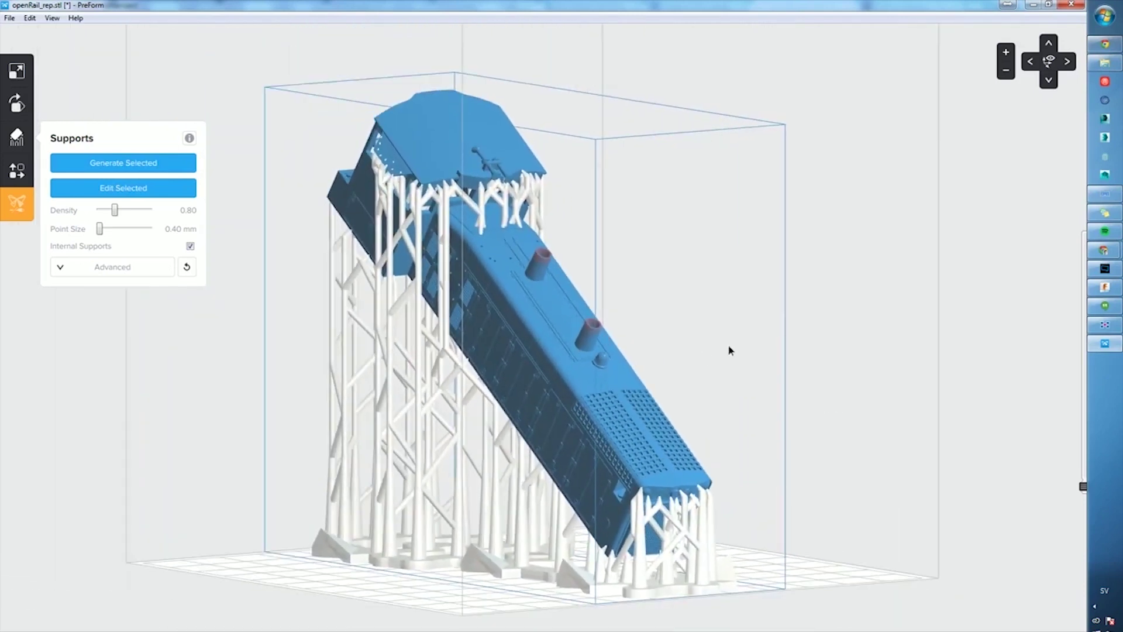
{"action": "right_click_drag", "start_coordinate": [729, 346], "coordinate": [751, 346]}
{"action": "left_click_drag", "start_coordinate": [751, 346], "coordinate": [779, 345]}
{"action": "right_click_drag", "start_coordinate": [770, 352], "coordinate": [1003, 374]}
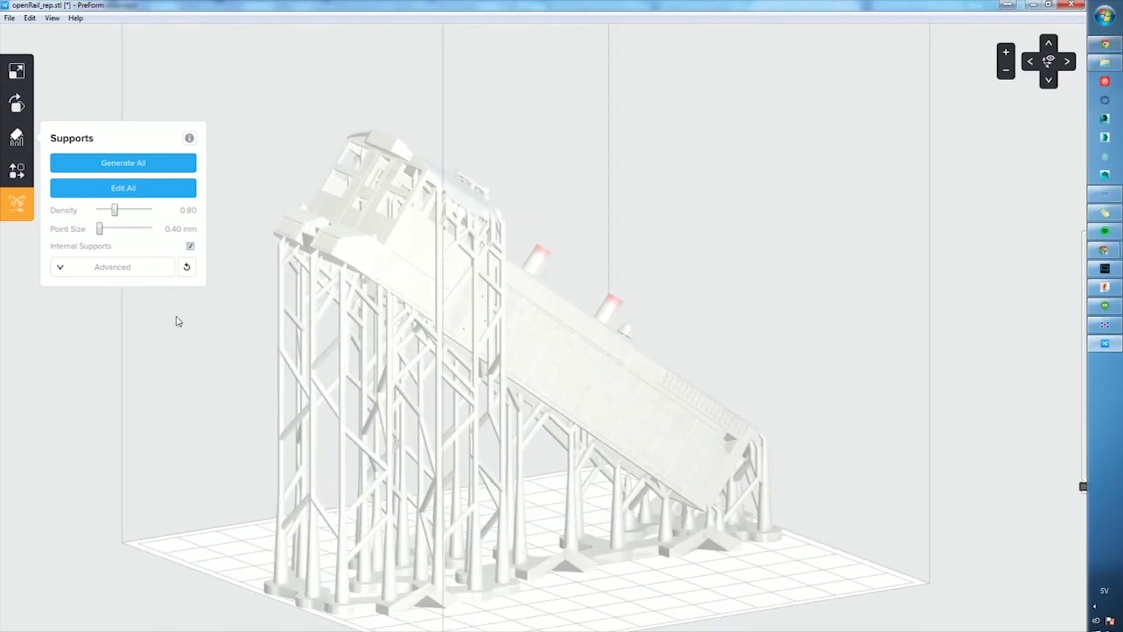
Turn off internal supports and regenerate all supports
{"action": "left_click", "coordinate": [120, 268]}
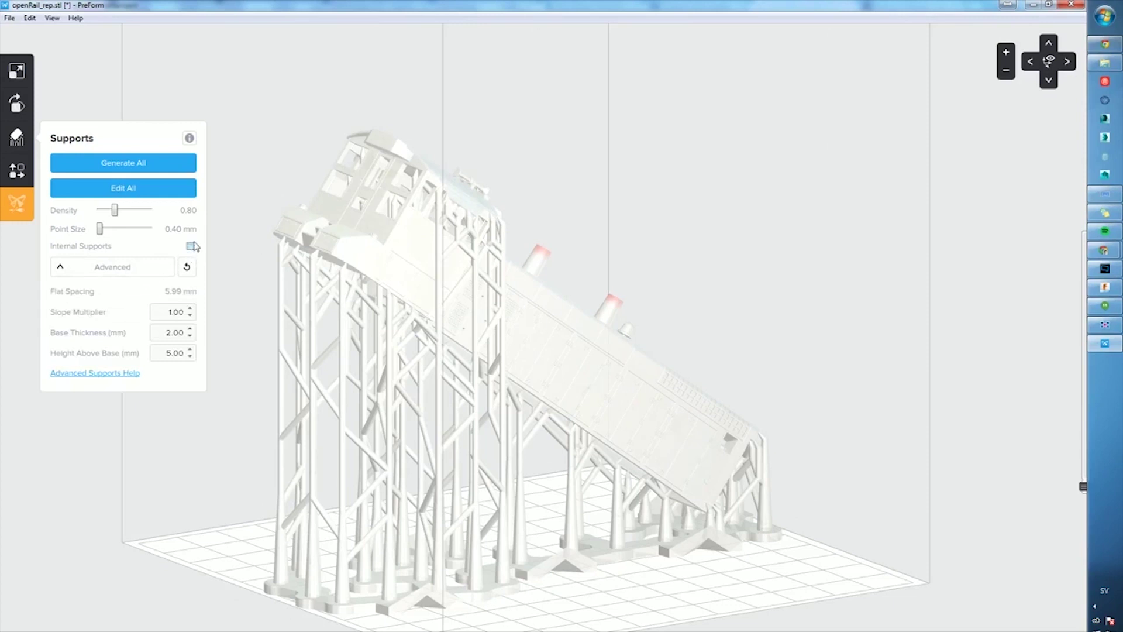
{"action": "left_click", "coordinate": [147, 169]}
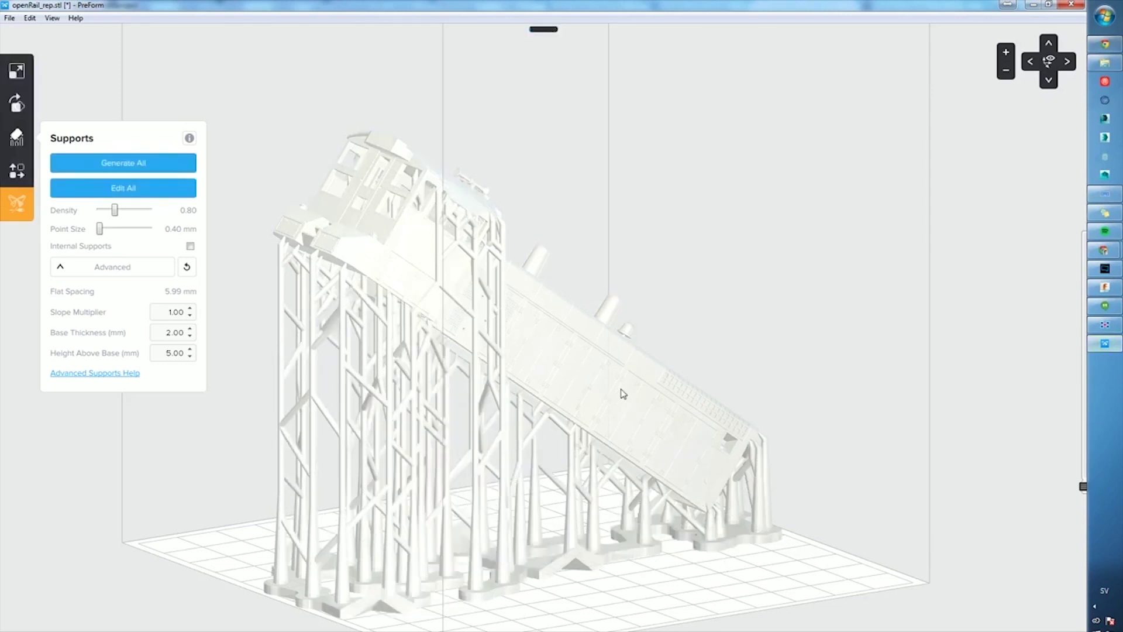
{"action": "right_click_drag", "start_coordinate": [765, 357], "coordinate": [635, 337]}
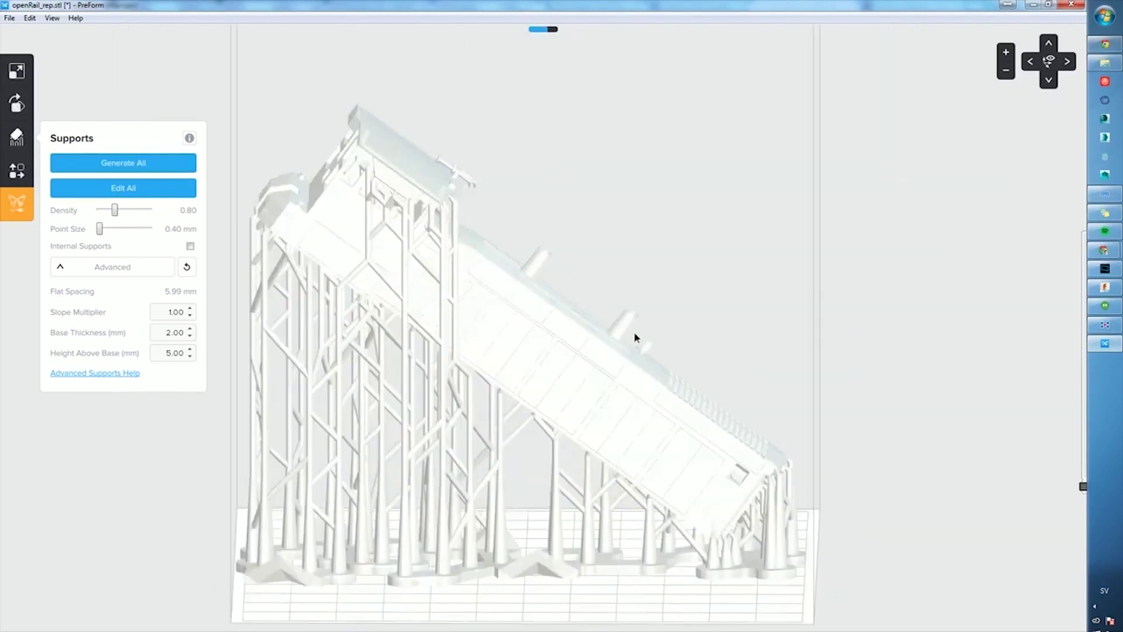
Rotate the locomotive about the Y axis until its cab end points down and its hood end is raised
{"action": "left_click", "coordinate": [16, 104]}
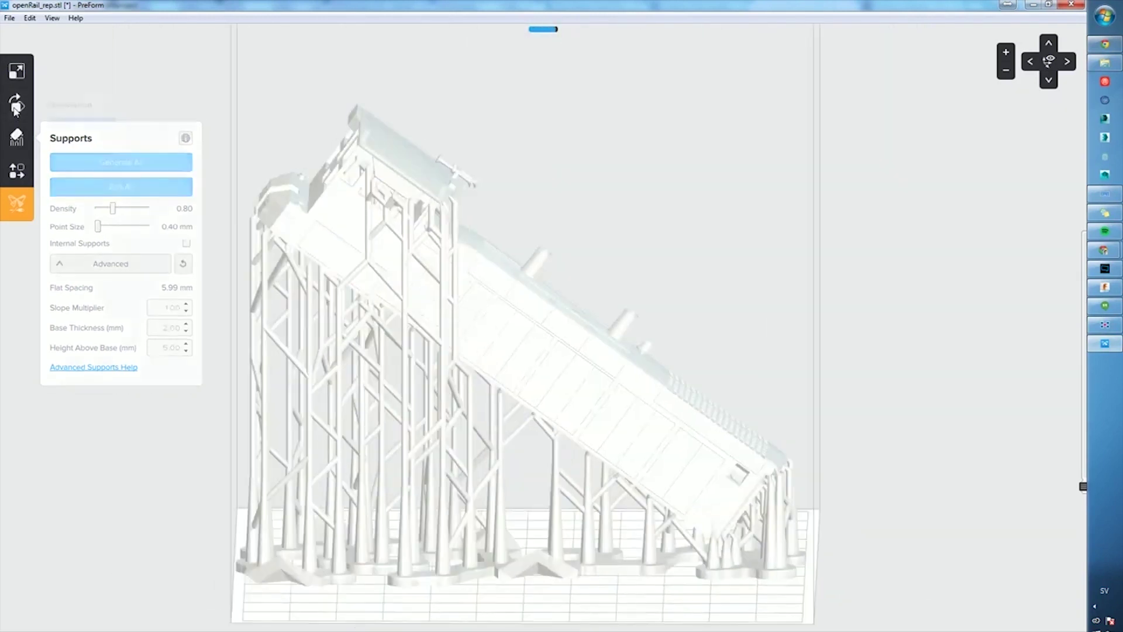
{"action": "left_click", "coordinate": [504, 311]}
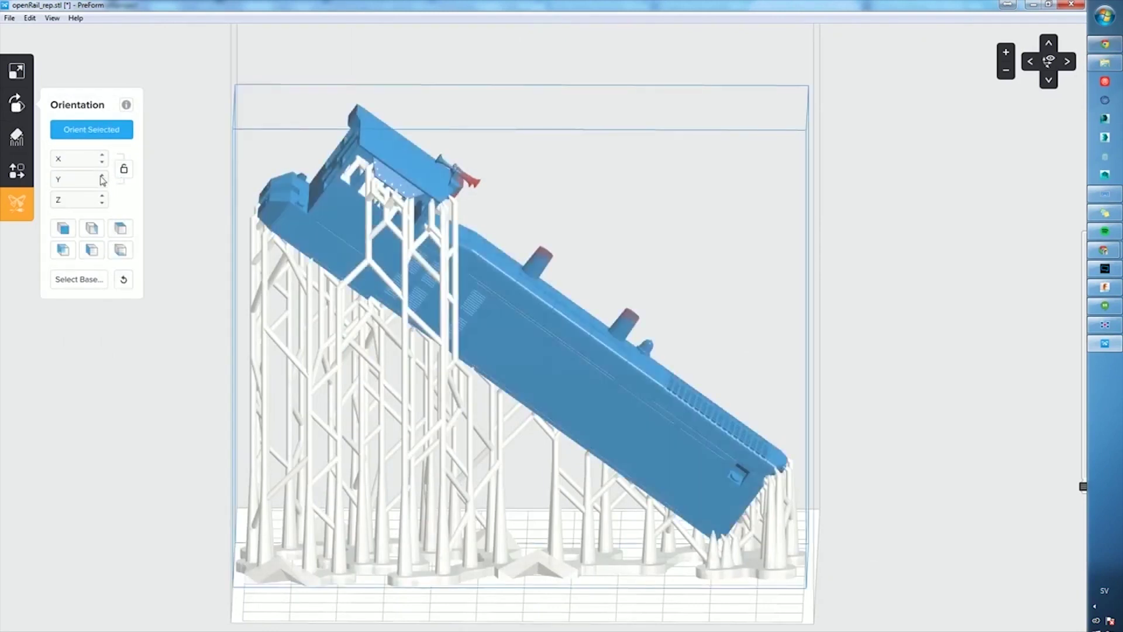
{"action": "left_click", "coordinate": [103, 184]}
{"action": "left_click", "coordinate": [104, 184]}
{"action": "left_click", "coordinate": [104, 183]}
{"action": "left_click", "coordinate": [104, 184]}
{"action": "left_click", "coordinate": [104, 184]}
{"action": "left_click", "coordinate": [104, 182]}
{"action": "left_click", "coordinate": [103, 176]}
{"action": "left_click", "coordinate": [103, 176]}
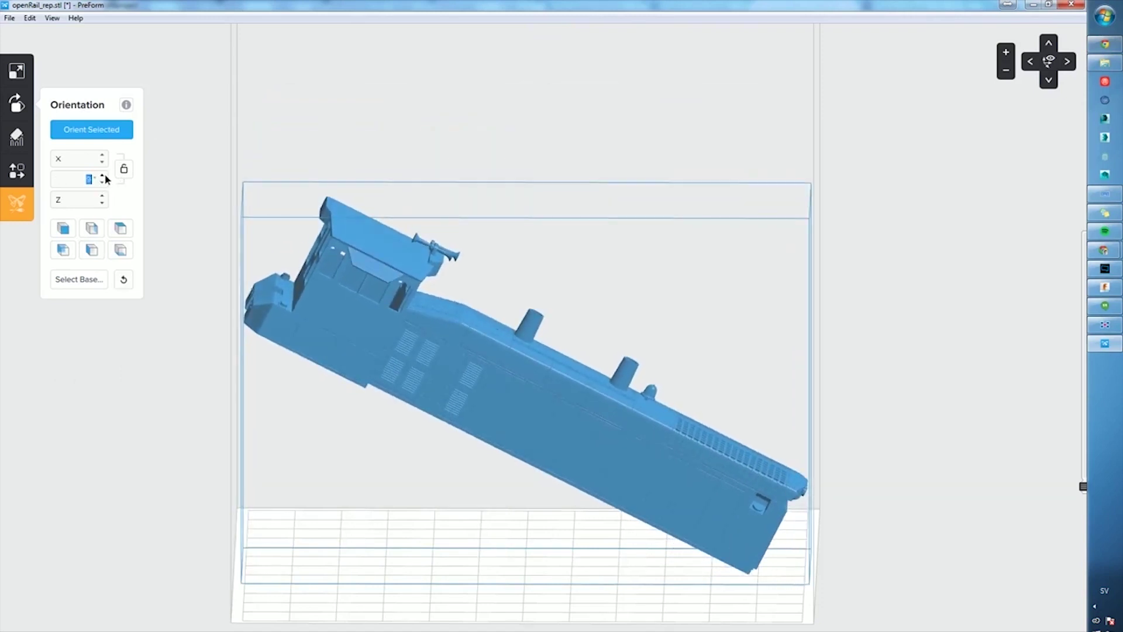
{"action": "left_click", "coordinate": [103, 176]}
{"action": "left_click", "coordinate": [104, 176]}
{"action": "left_click", "coordinate": [103, 176]}
{"action": "left_click", "coordinate": [103, 176]}
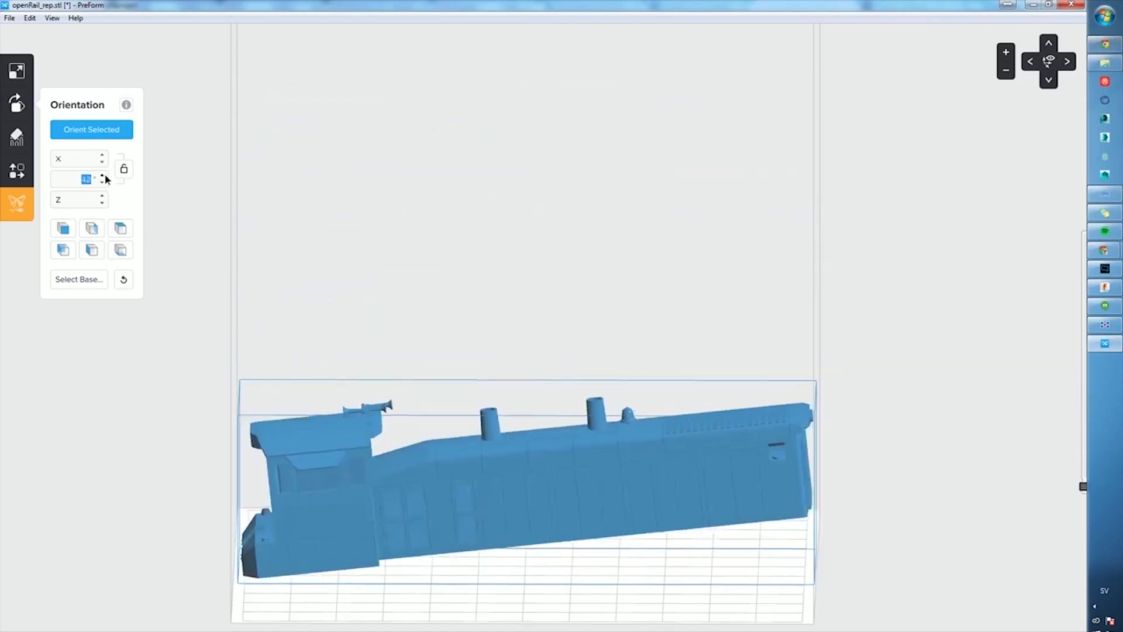
{"action": "left_click", "coordinate": [104, 176]}
{"action": "left_click", "coordinate": [104, 176]}
{"action": "left_click", "coordinate": [104, 176]}
{"action": "left_click", "coordinate": [104, 176]}
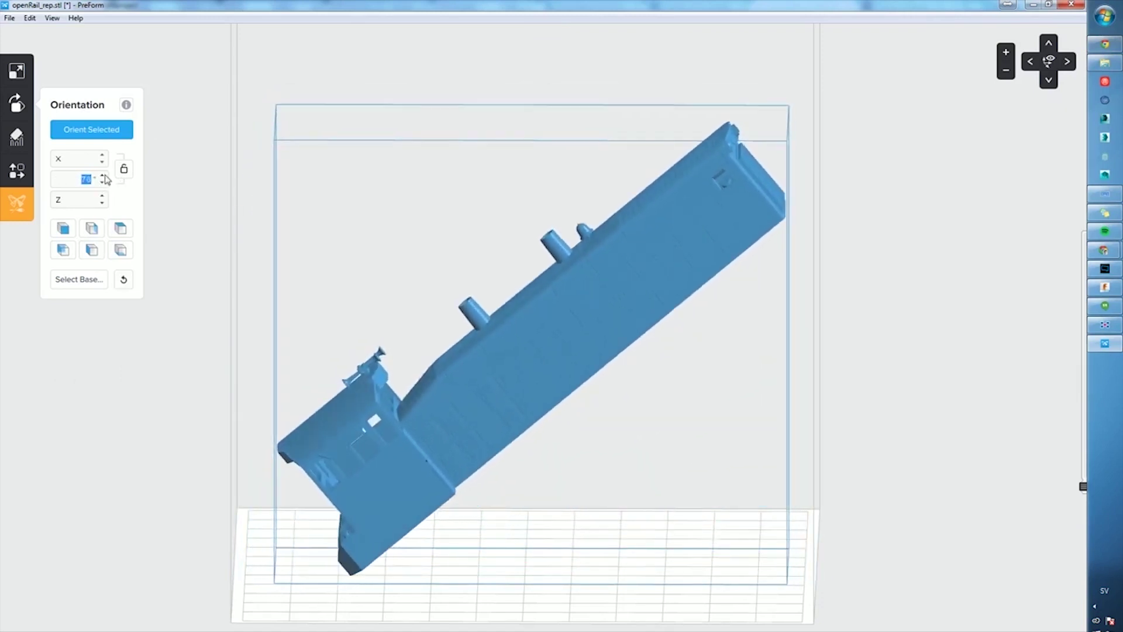
Reduce the locomotive's tilt by setting the Y rotation to 70°
{"action": "left_click", "coordinate": [105, 184]}
{"action": "left_click", "coordinate": [105, 183]}
{"action": "left_click", "coordinate": [105, 184]}
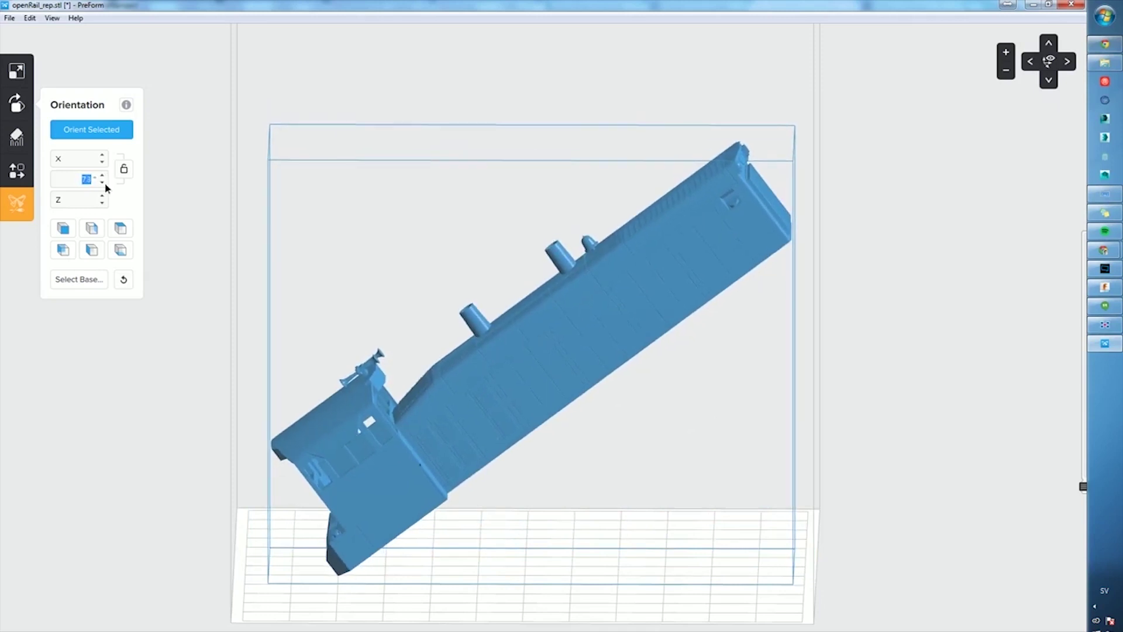
{"action": "left_click", "coordinate": [104, 184]}
{"action": "left_click", "coordinate": [105, 184]}
{"action": "left_click", "coordinate": [105, 184]}
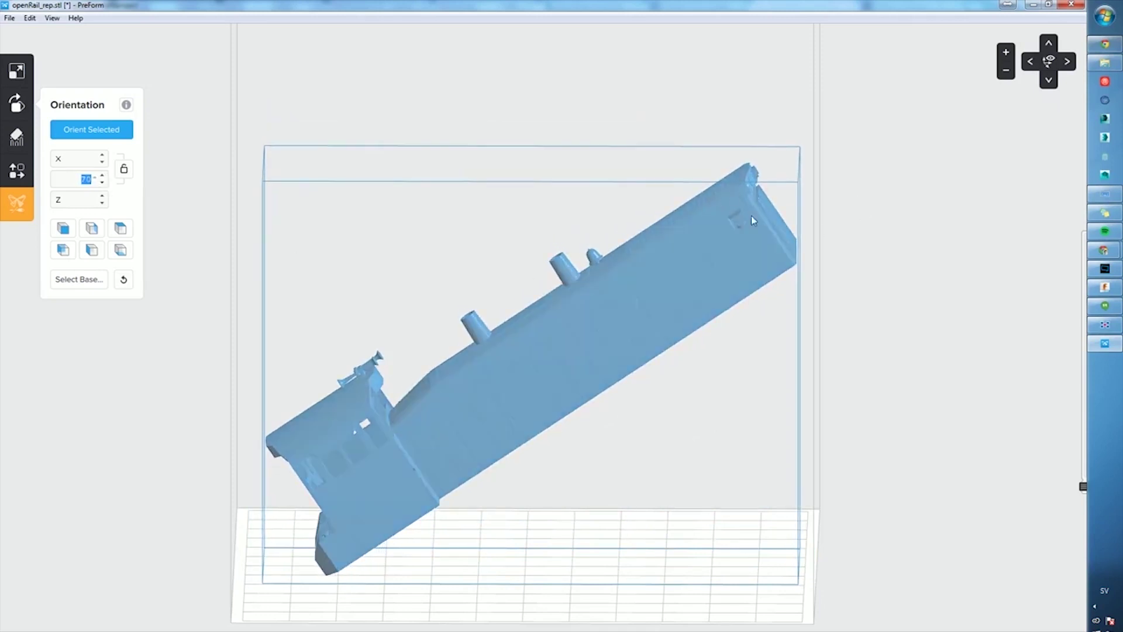
Open the support settings for the reoriented locomotive
{"action": "left_click", "coordinate": [17, 138]}
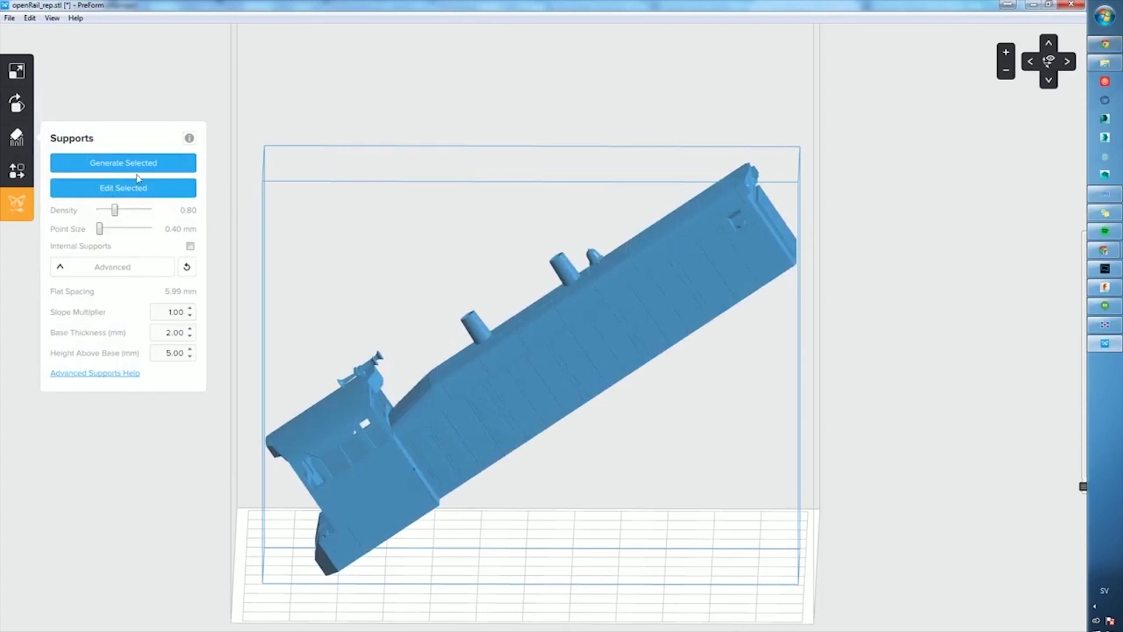